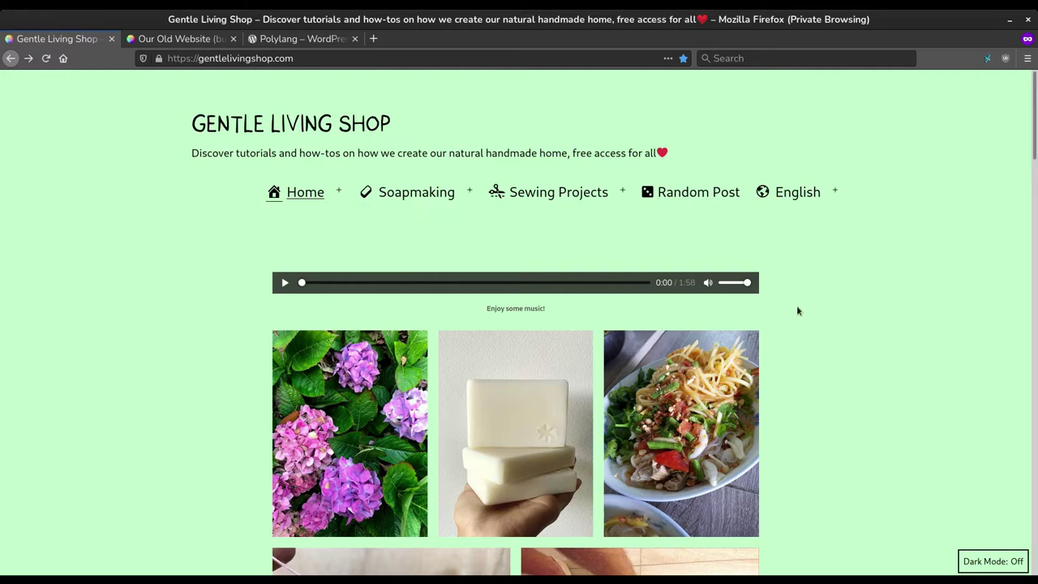
# Scroll the gentlelivingshop.com homepage past the photo grid and 'Need some inspiration' cards to the soapmaking posts.
pyautogui.scroll(-5, 817, 266)
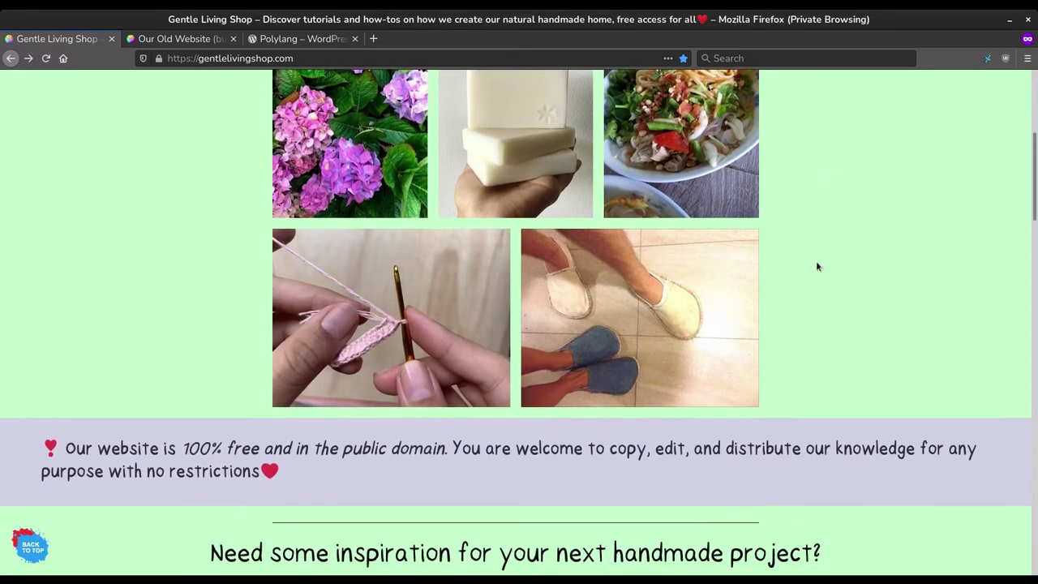
pyautogui.scroll(-5, 817, 265)
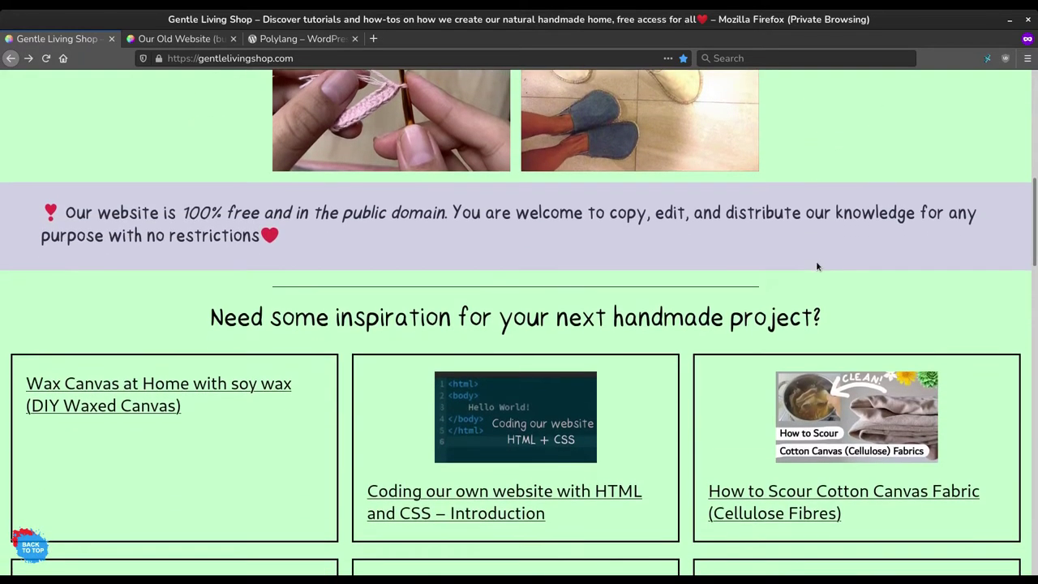
pyautogui.scroll(-5, 817, 265)
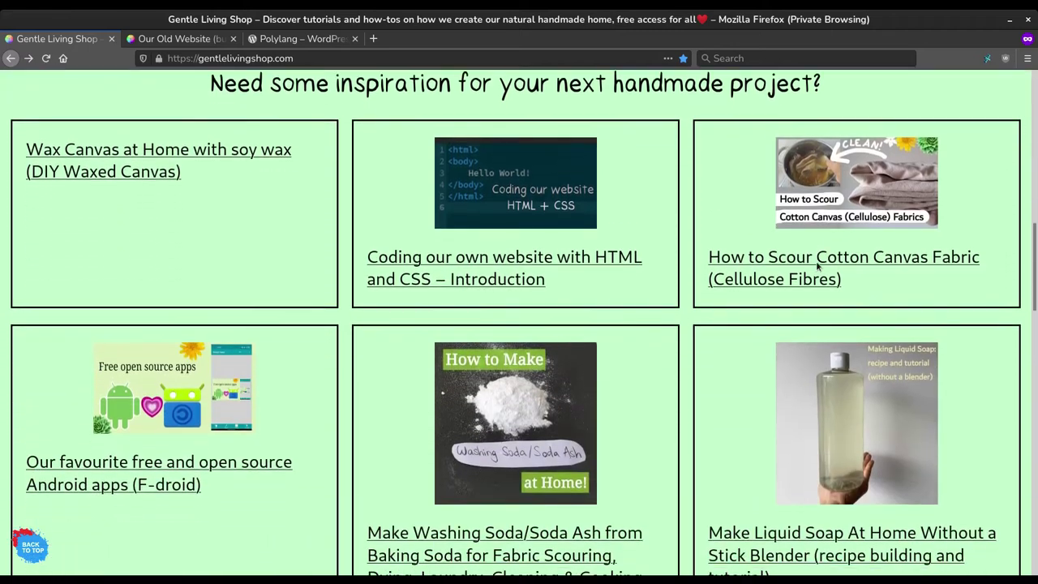
pyautogui.scroll(-15, 817, 266)
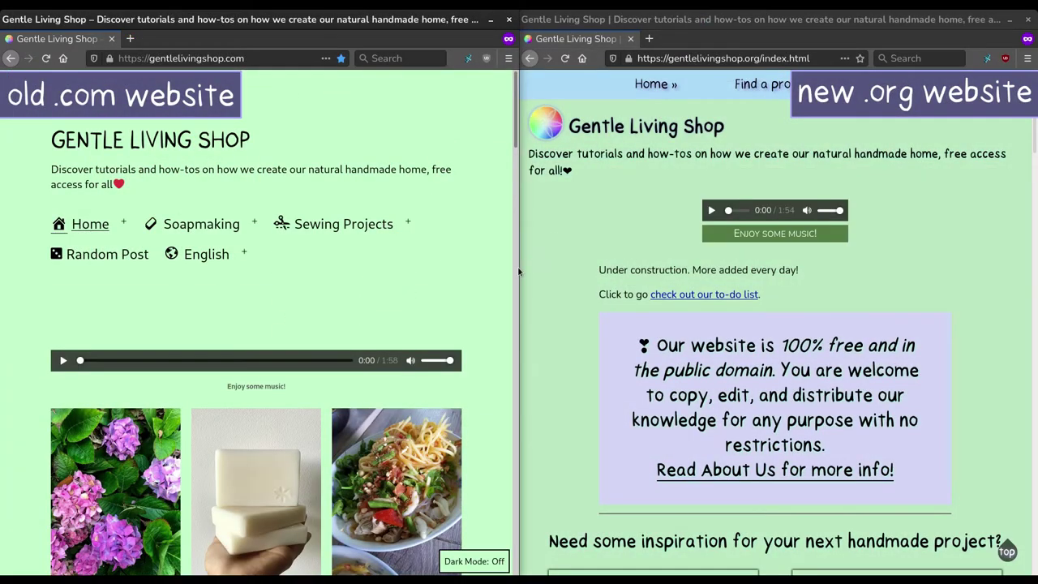
# Scroll through the tiled .com and .org sites to compare them, checking the Home menu.
pyautogui.scroll(-1, 463, 256)
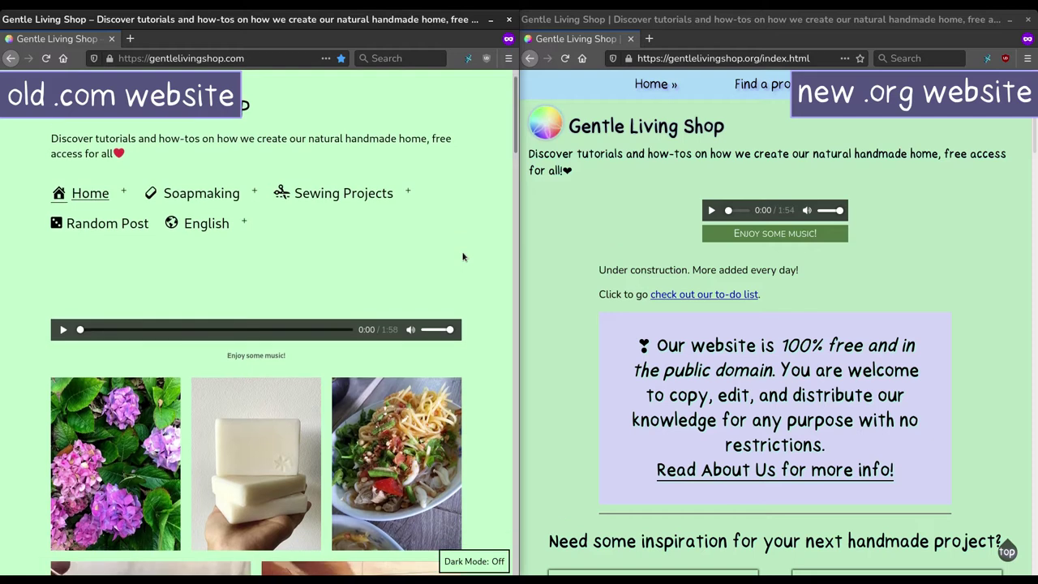
pyautogui.scroll(-5, 462, 256)
pyautogui.scroll(-1, 603, 237)
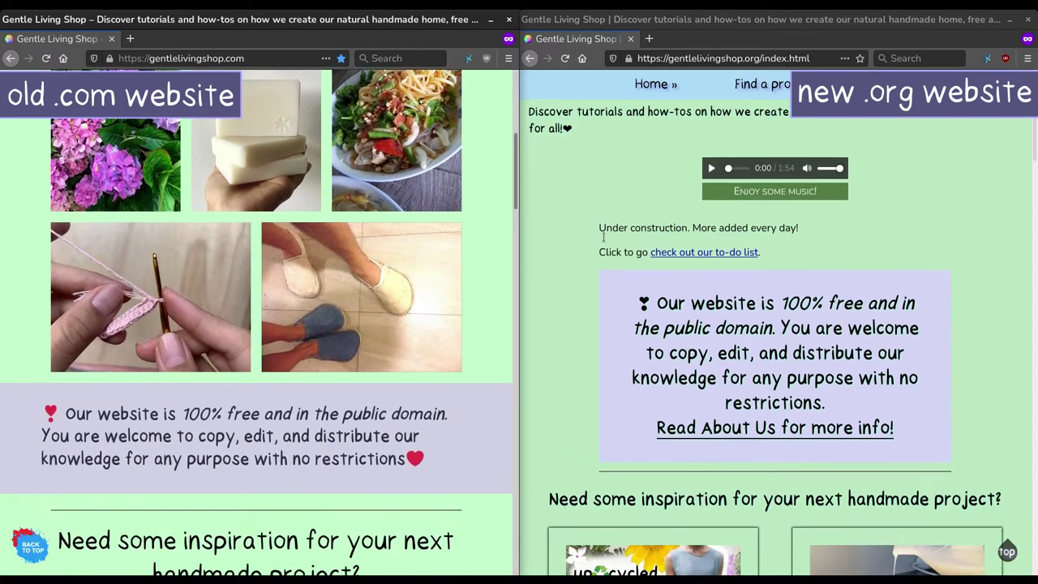
pyautogui.scroll(-1, 603, 236)
pyautogui.scroll(-6, 456, 332)
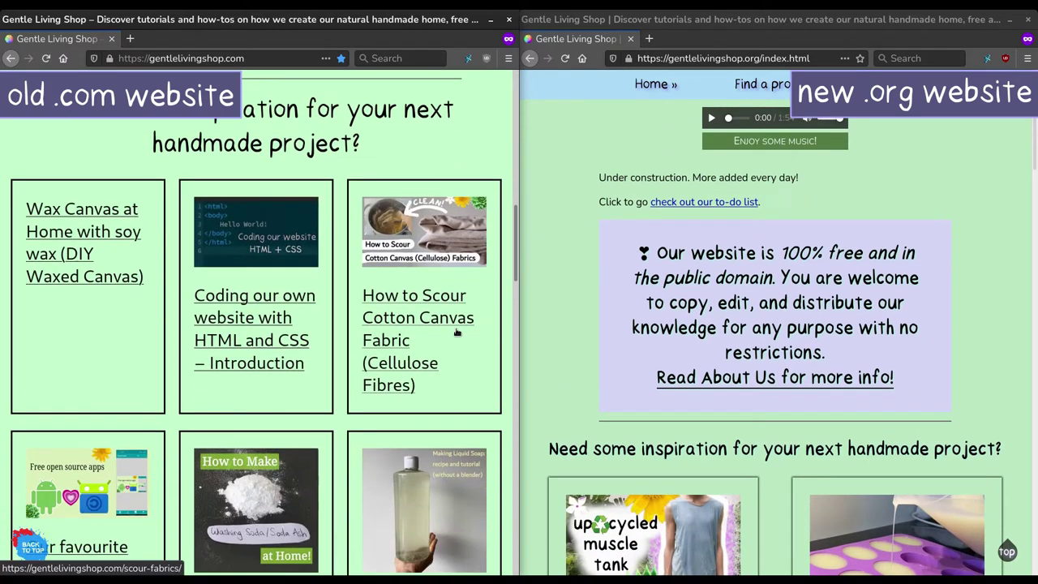
pyautogui.scroll(-6, 565, 278)
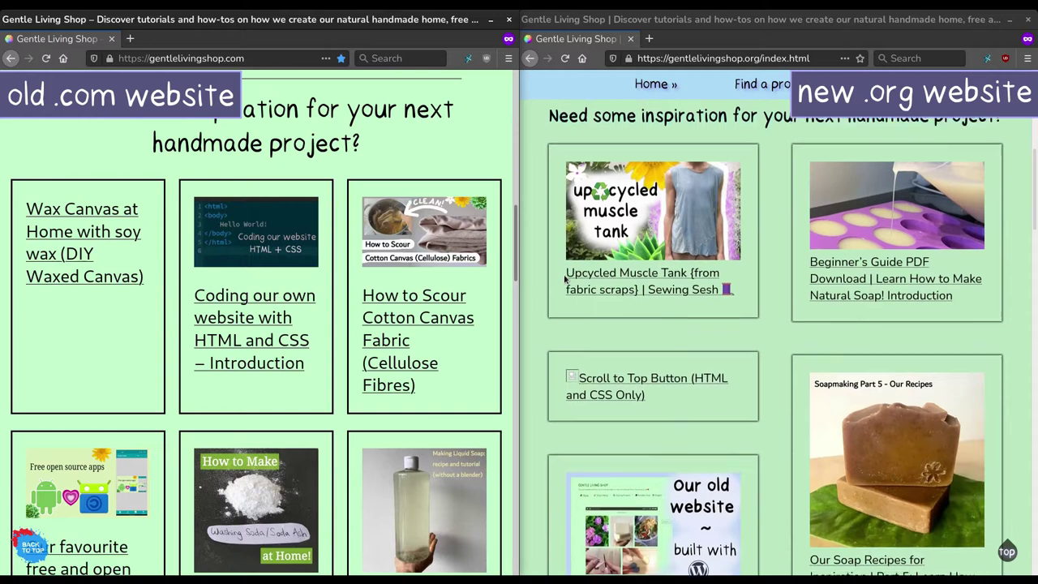
pyautogui.scroll(1, 565, 278)
pyautogui.moveTo(640, 75)
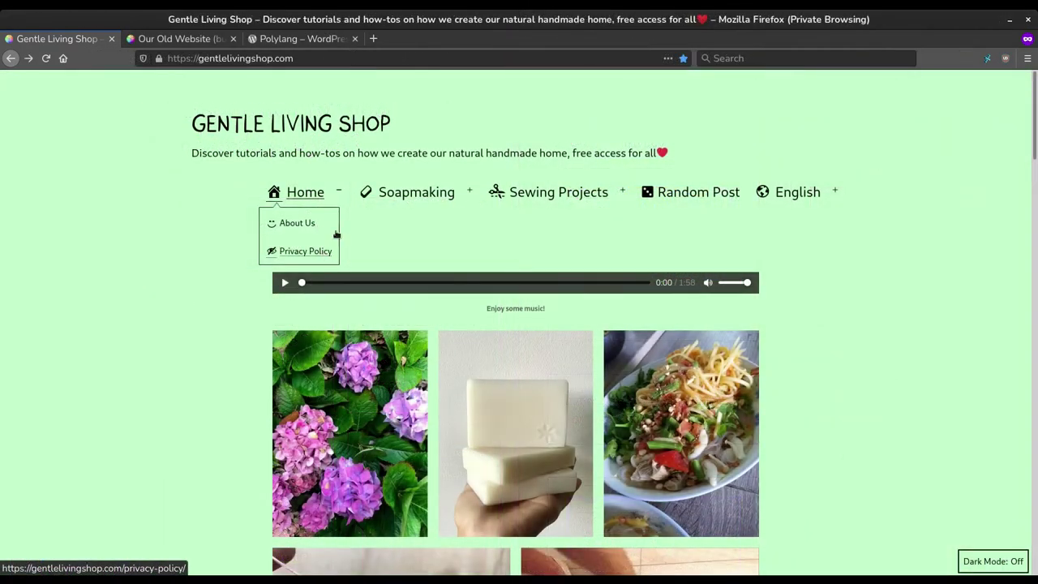
pyautogui.moveTo(422, 195)
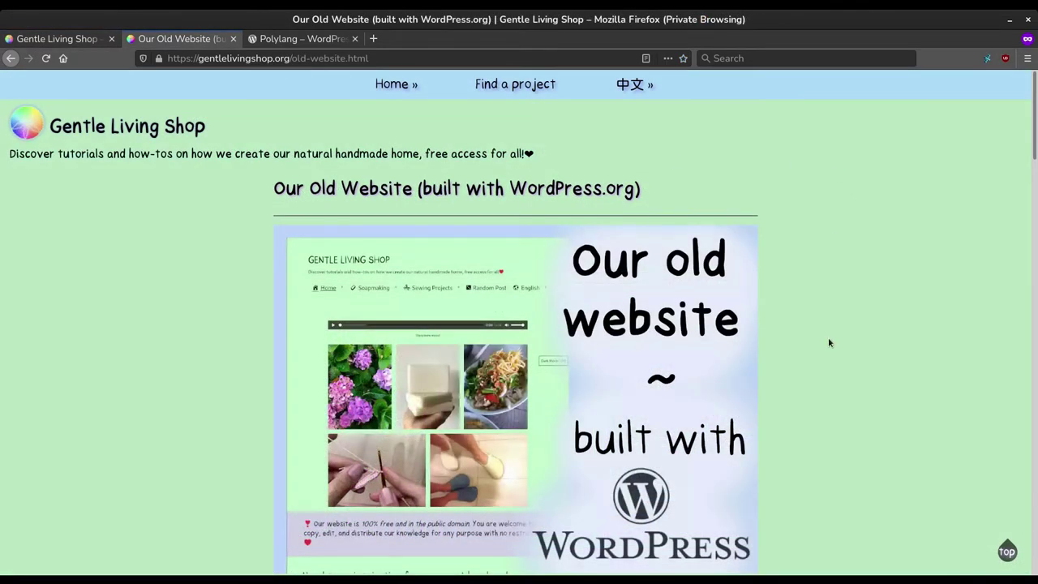
# Read down the 'Our Old Website' page past the Jump to box to the 'WordPress plugins we liked' list.
pyautogui.scroll(-2, 827, 337)
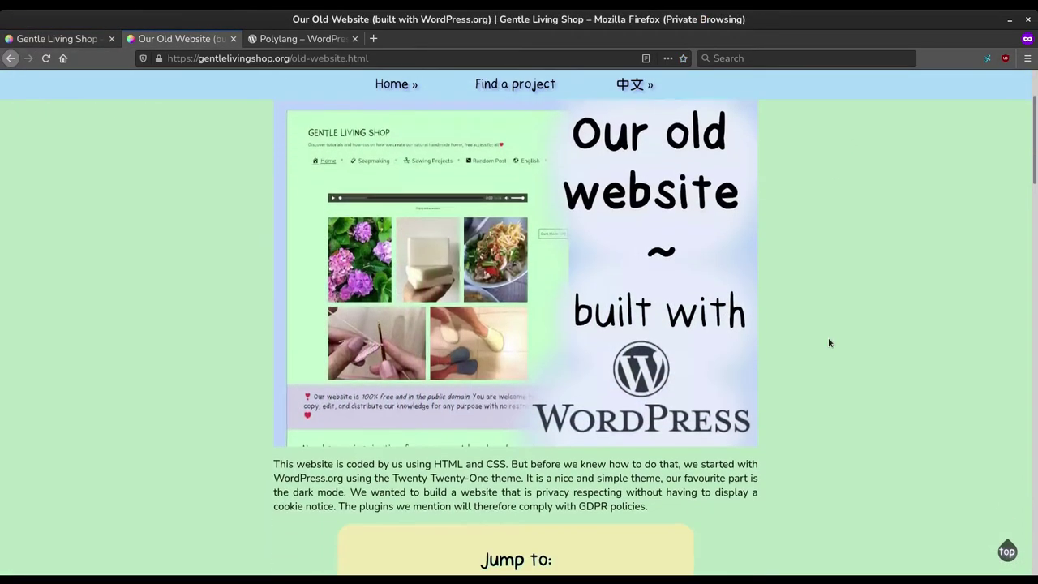
pyautogui.scroll(-3, 828, 343)
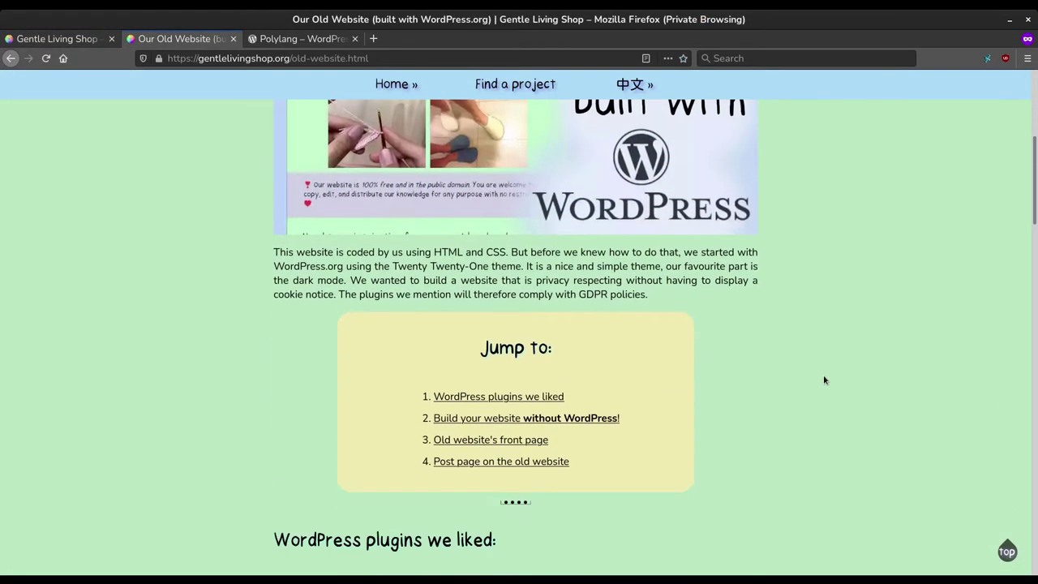
pyautogui.scroll(-7, 823, 379)
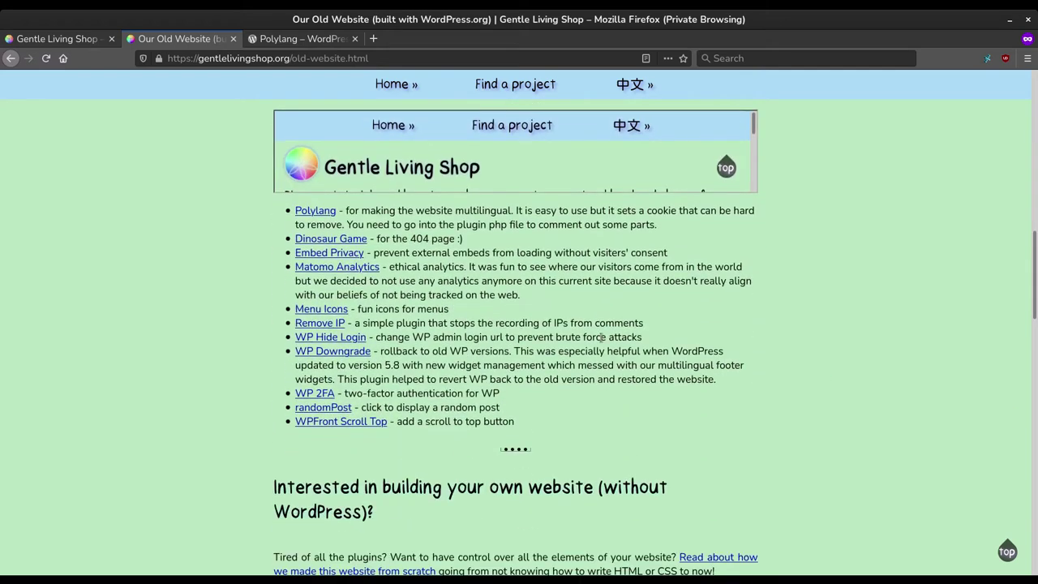
# Switch the homepage's Dark Mode toggle on, then turn it back off.
pyautogui.click(997, 559)
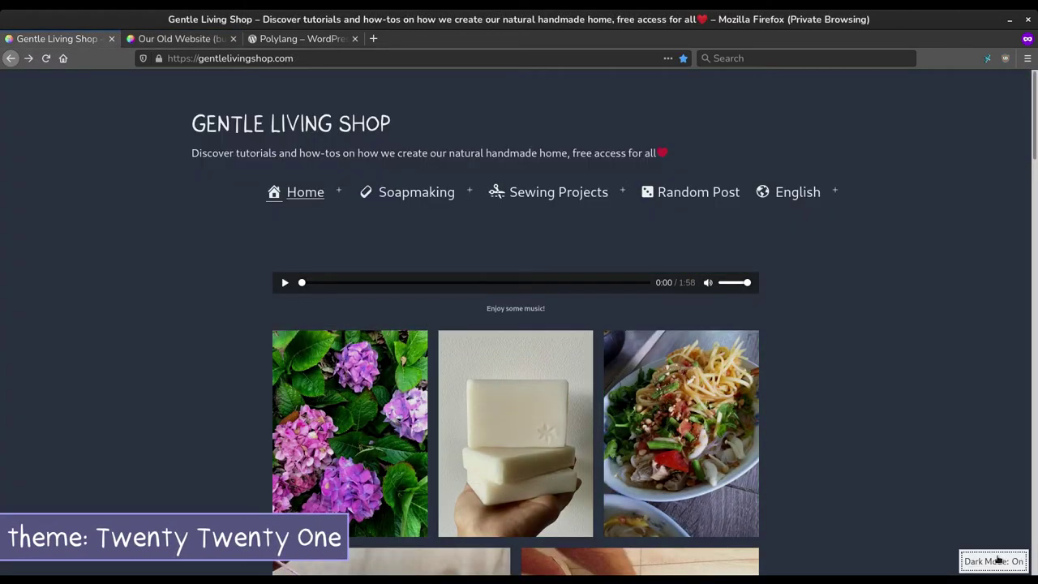
pyautogui.click(998, 559)
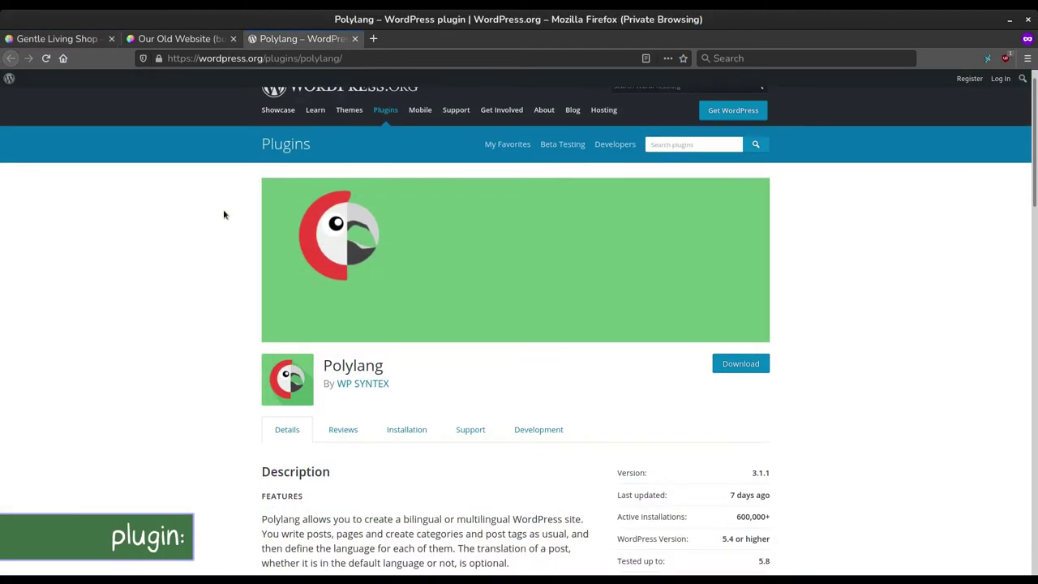
# Read the Polylang plugin description on wordpress.org, then open Languages in the WP admin sidebar.
pyautogui.scroll(-1, 224, 214)
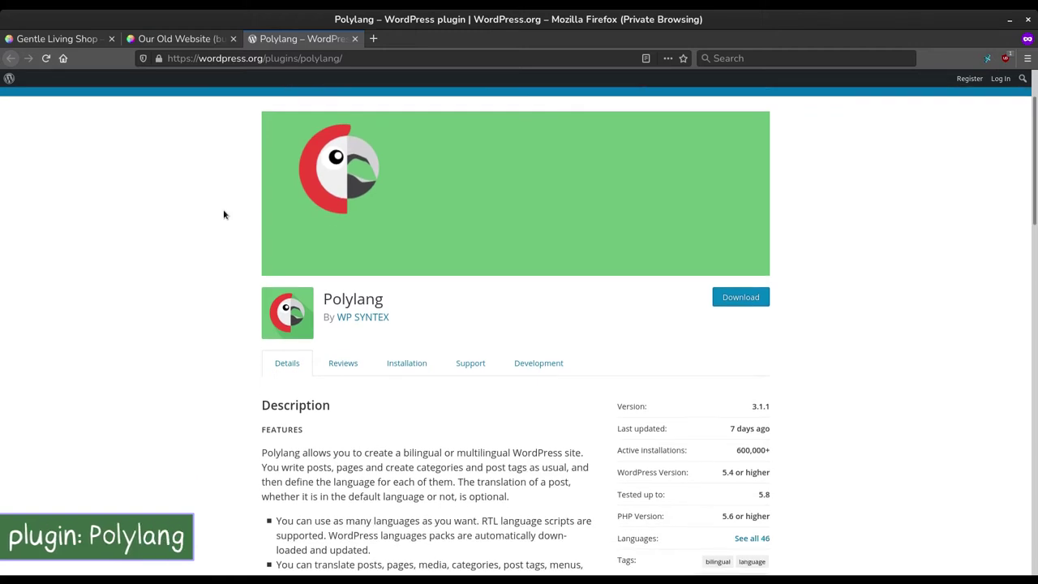
pyautogui.scroll(-1, 225, 214)
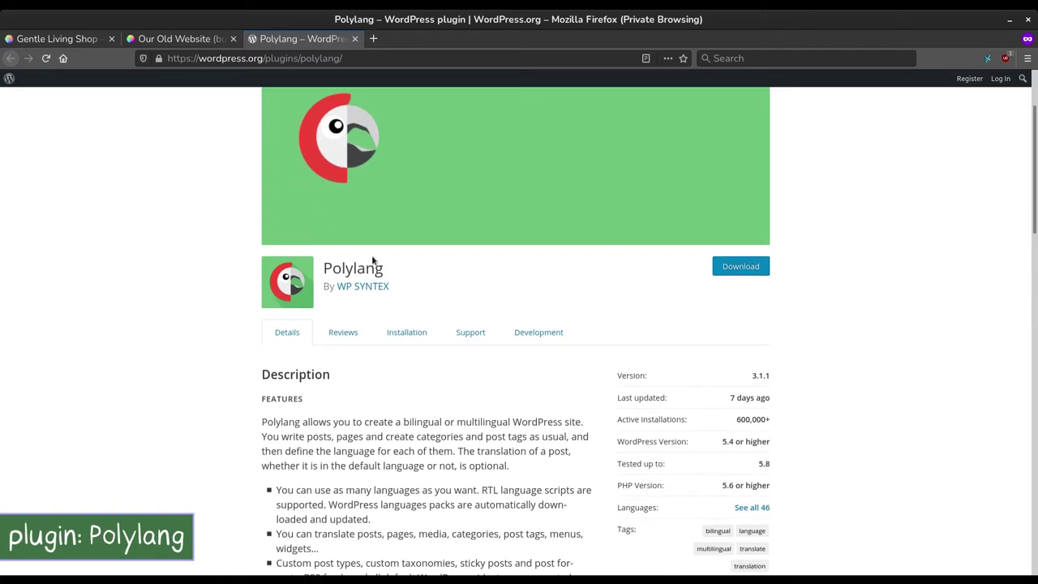
pyautogui.scroll(-4, 526, 288)
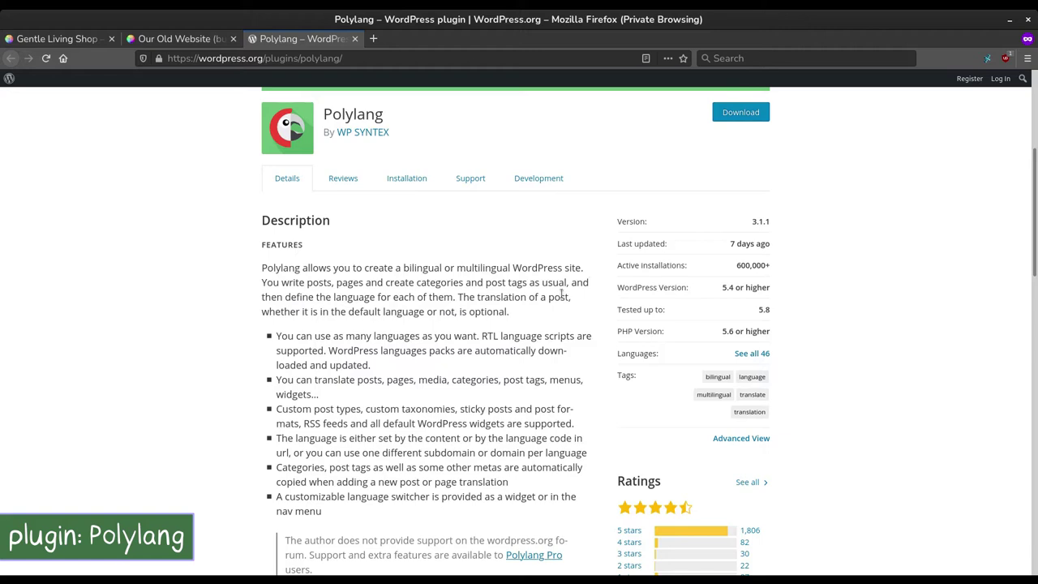
pyautogui.scroll(-1, 470, 419)
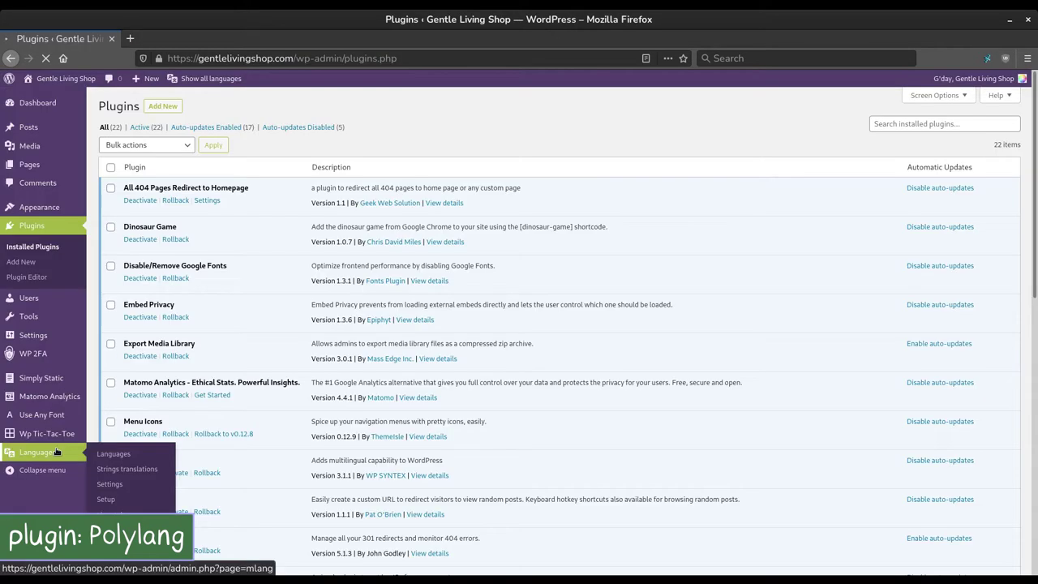
pyautogui.click(57, 452)
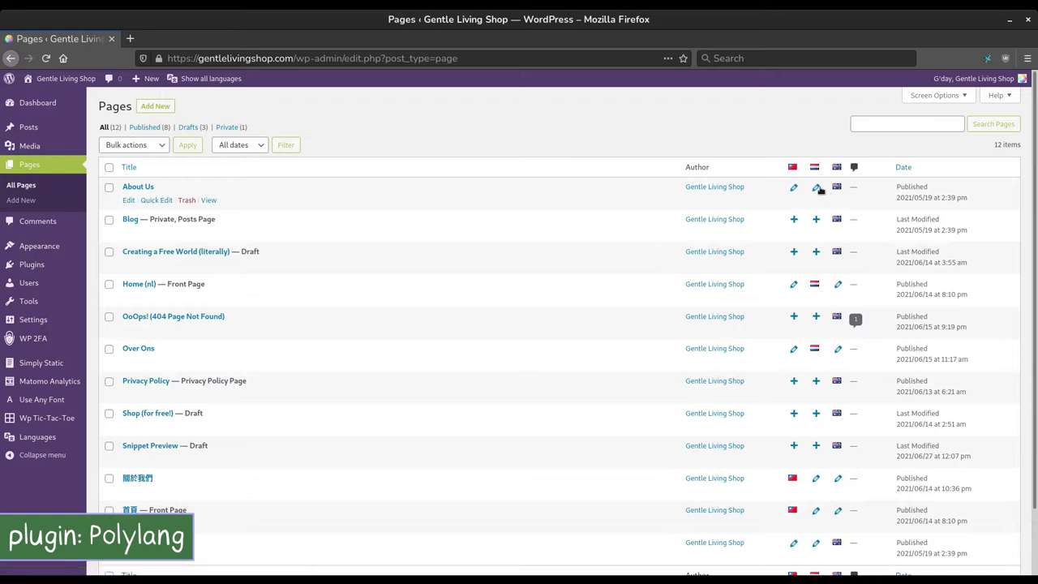
# Open the Dutch 'Over Ons' page from All Pages to see its 中文 and About Us translations.
pyautogui.moveTo(199, 78)
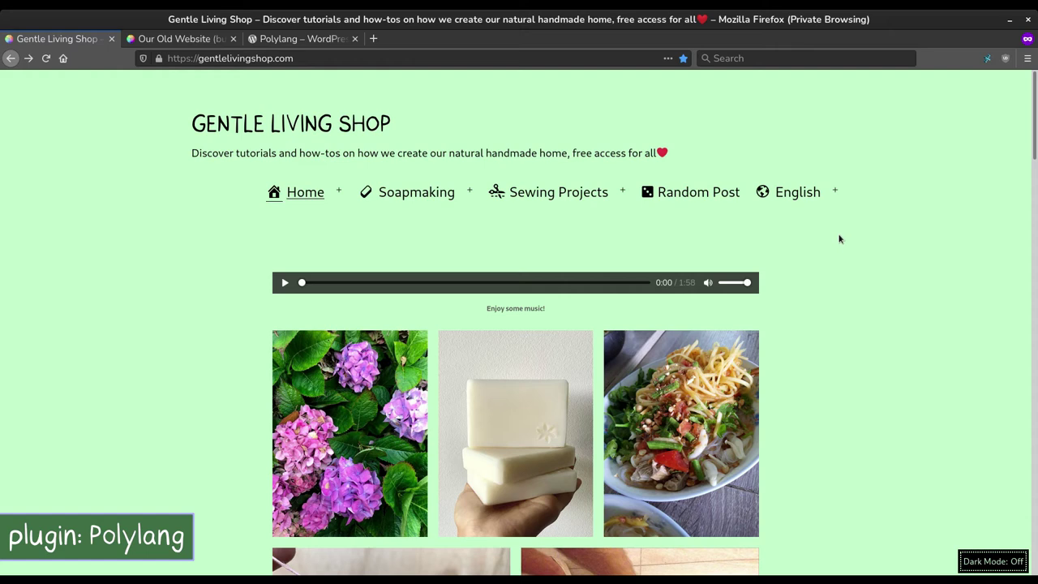
# Switch the site's language menu from English to Nederlands and scroll to the Dutch footer.
pyautogui.moveTo(806, 198)
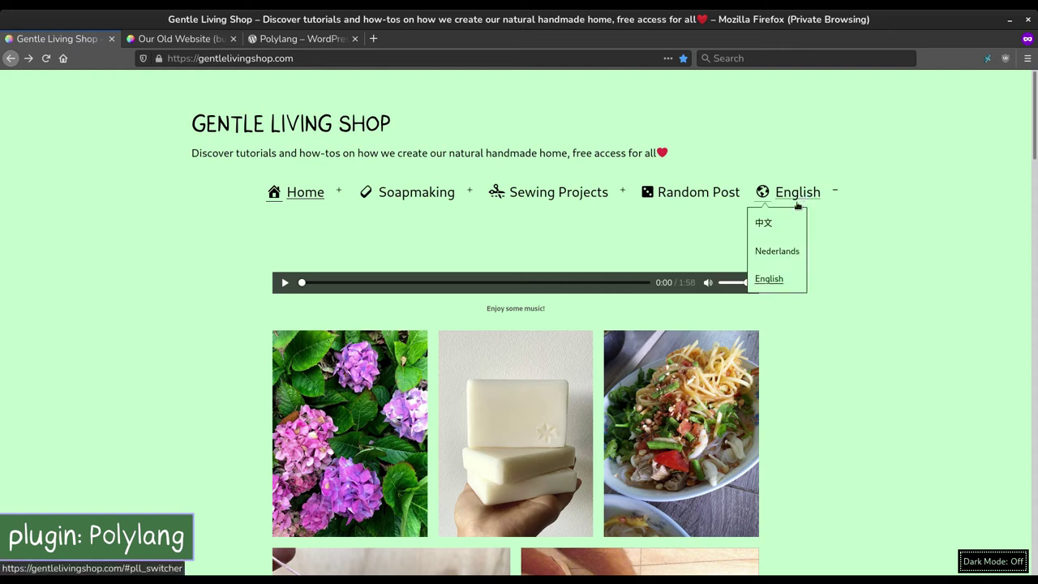
pyautogui.click(786, 252)
pyautogui.scroll(-15, 404, 340)
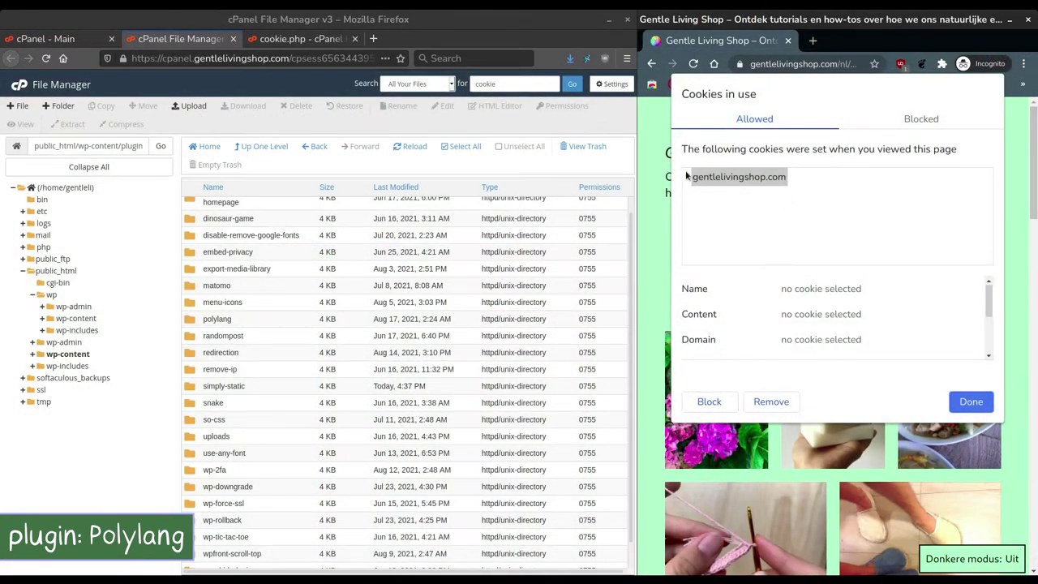
# Inspect gentlelivingshop.com's stored data: the pll_language cookie set to nl and its local storage entry.
pyautogui.click(686, 176)
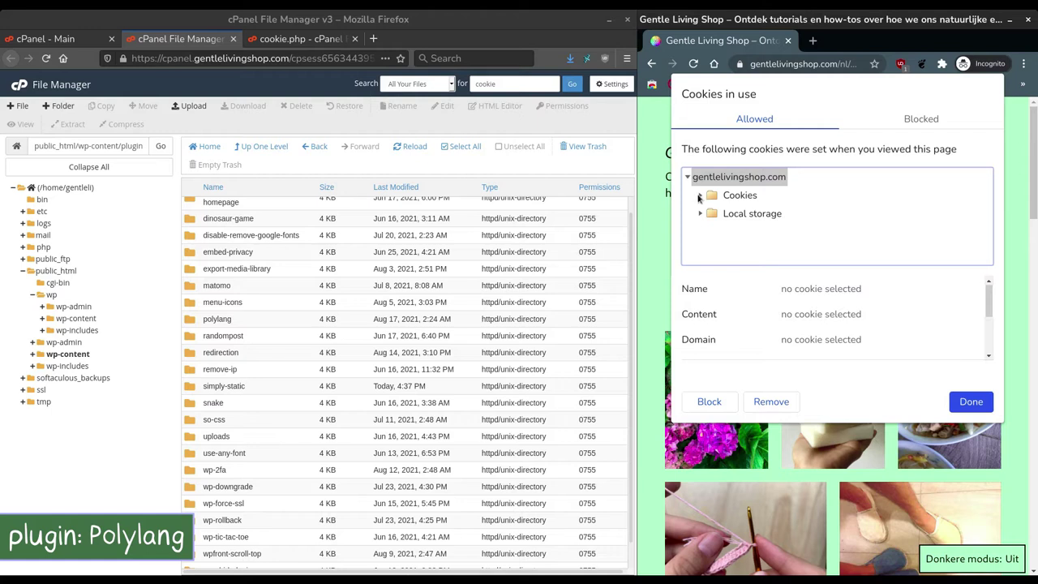
pyautogui.click(700, 196)
pyautogui.click(756, 213)
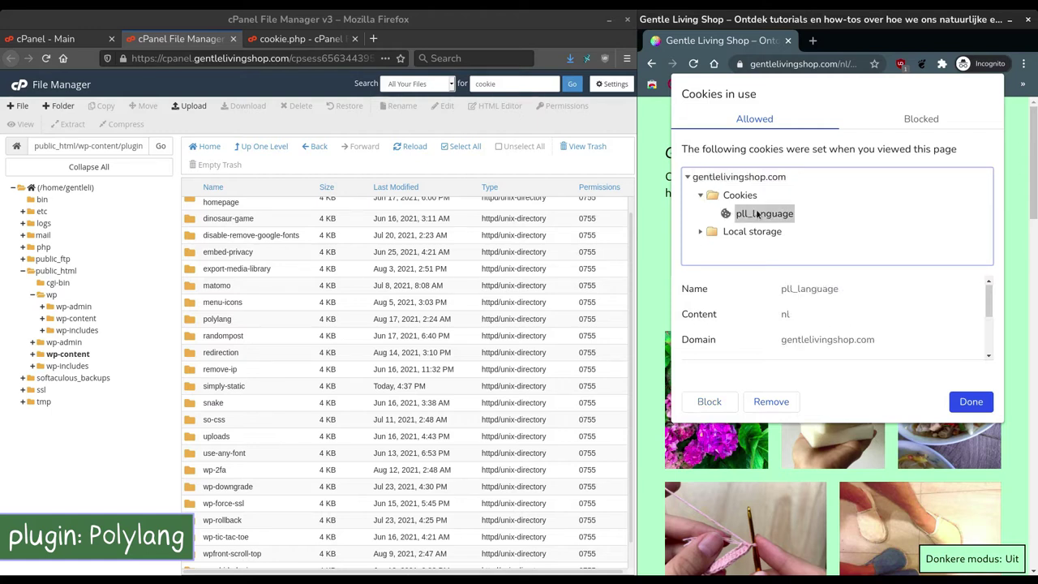
pyautogui.click(701, 232)
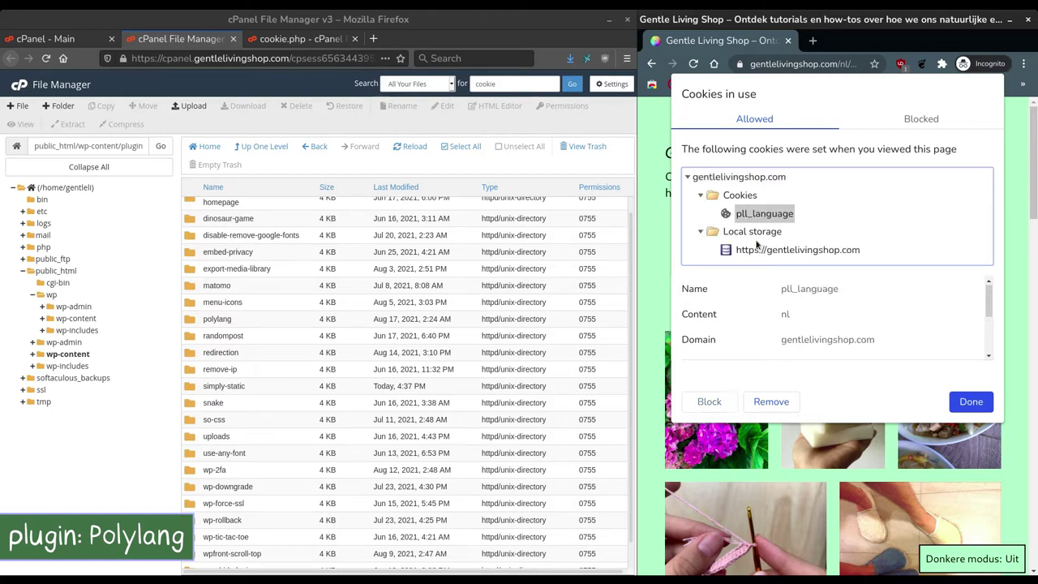
pyautogui.click(851, 252)
pyautogui.click(969, 402)
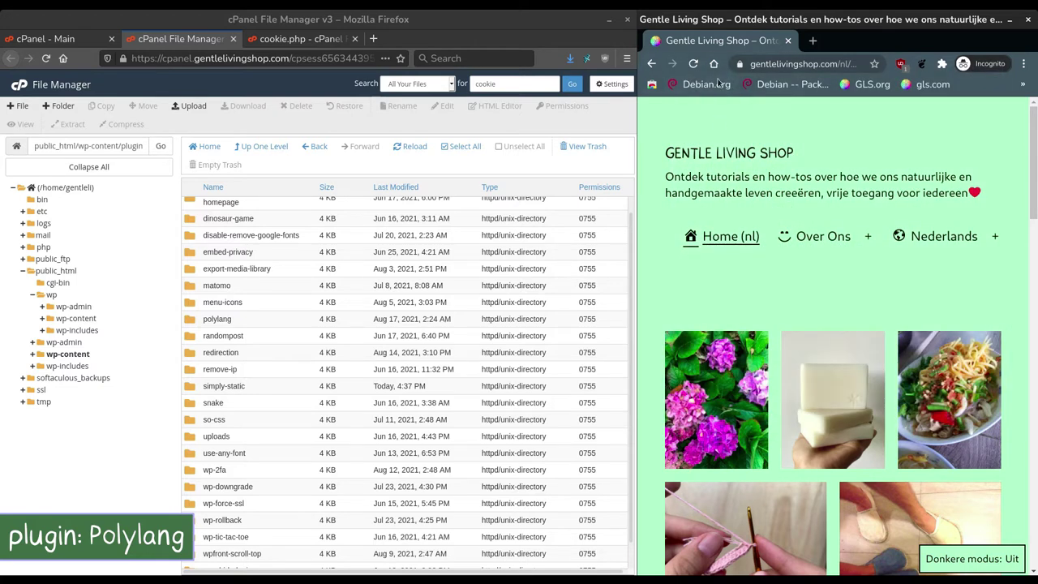
# Open polylang/include/cookie.php in the File Manager code editor.
pyautogui.click(192, 322)
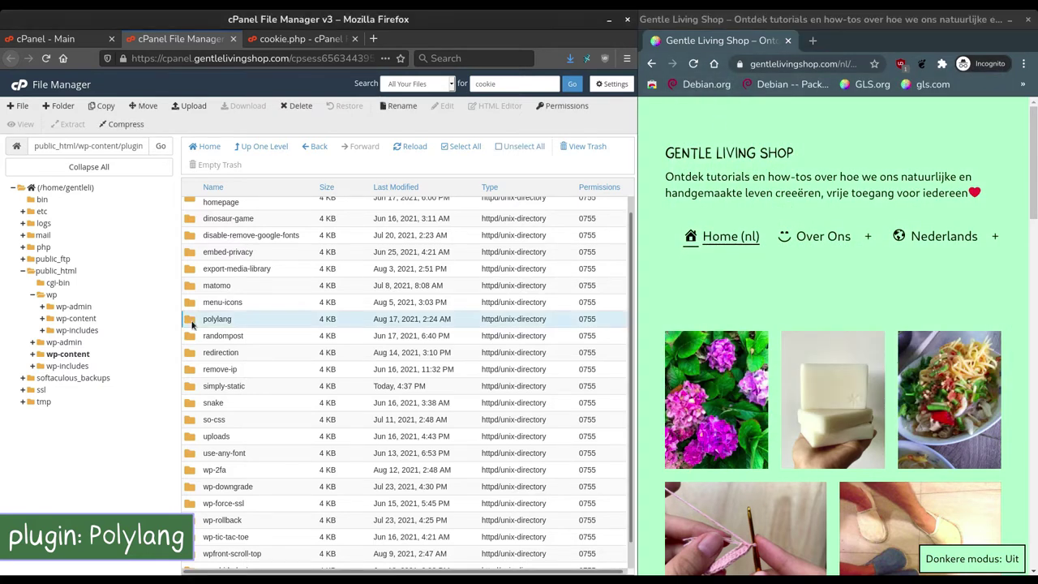
pyautogui.doubleClick(192, 323)
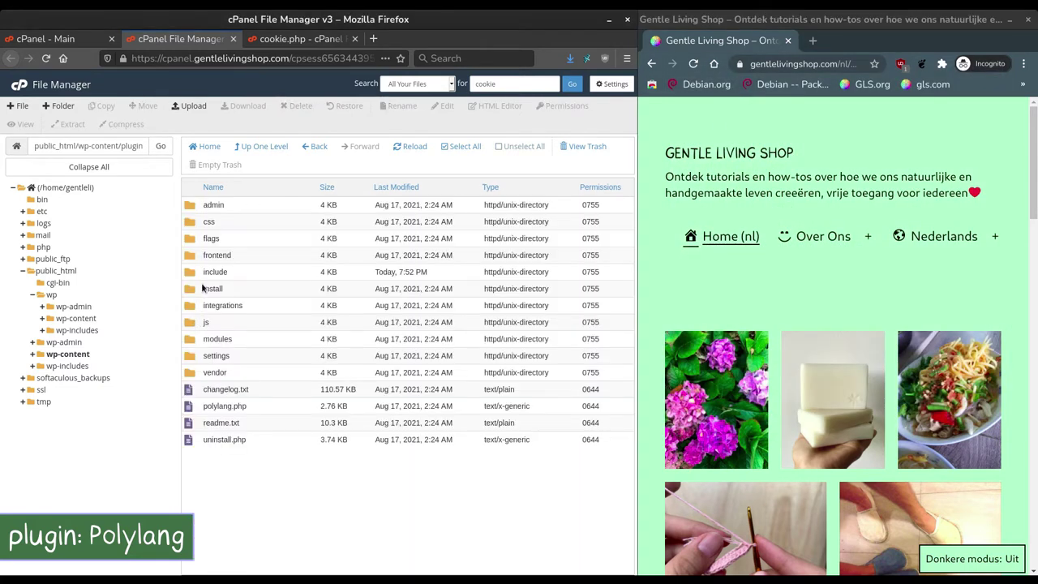
pyautogui.doubleClick(190, 274)
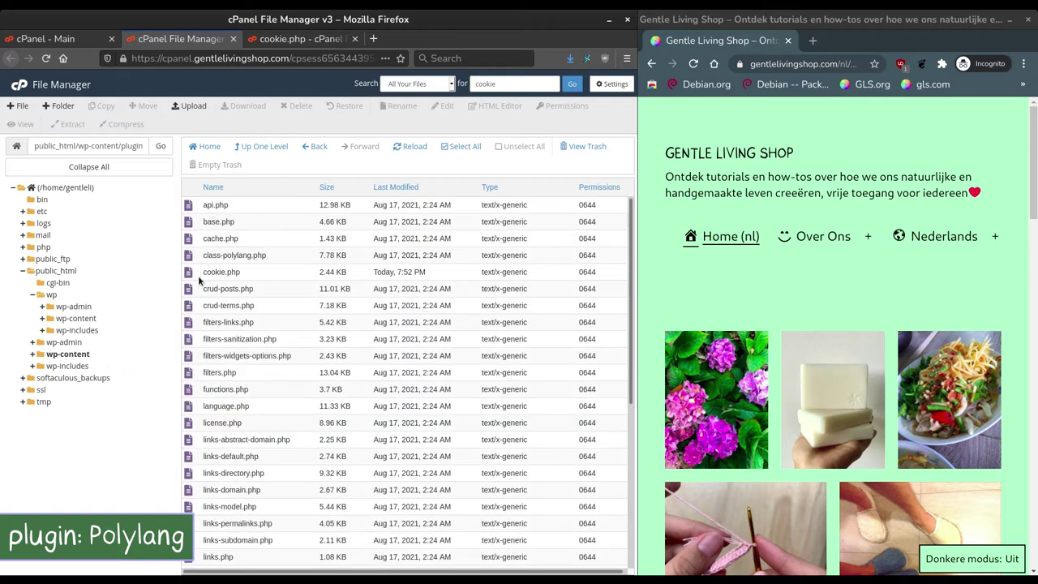
pyautogui.click(188, 276)
pyautogui.click(446, 105)
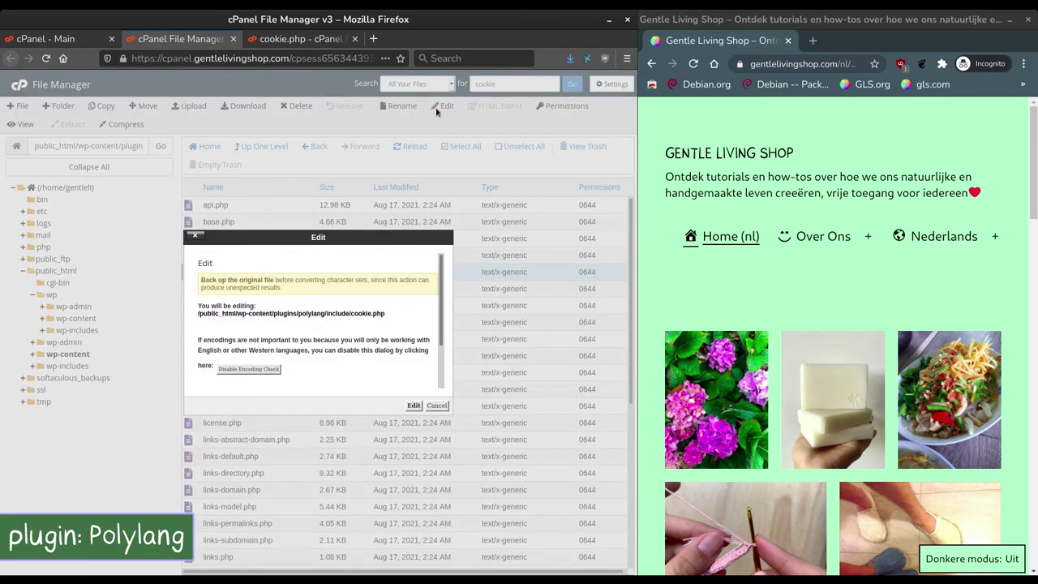
pyautogui.click(413, 405)
# Comment out both setcookie calls in cookie.php with /* and save the changes.
pyautogui.scroll(-1, 162, 293)
pyautogui.click(95, 387)
pyautogui.write('/*')
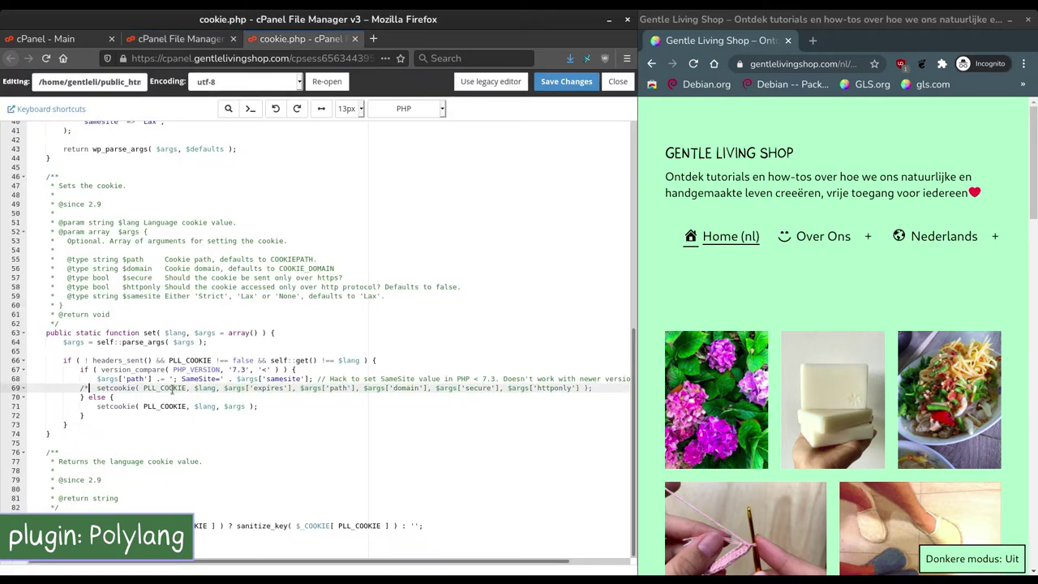
pyautogui.write('/')
pyautogui.click(95, 405)
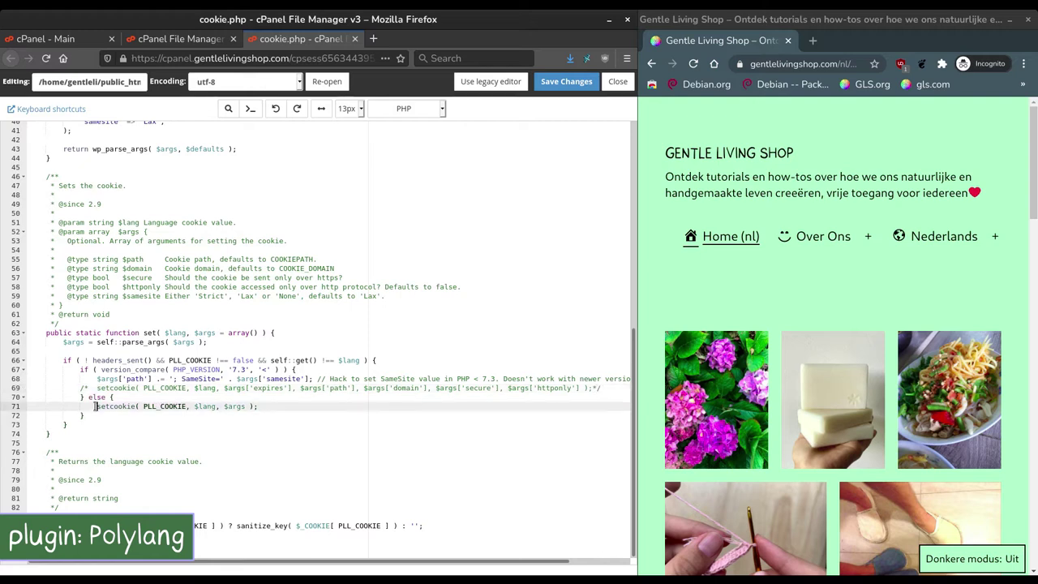
pyautogui.write('/*')
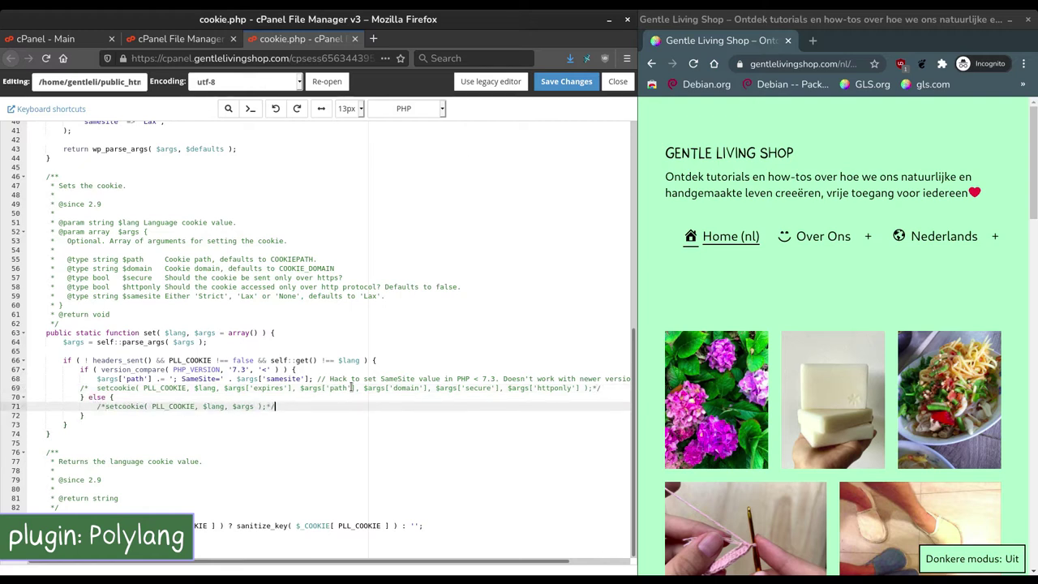
pyautogui.click(566, 81)
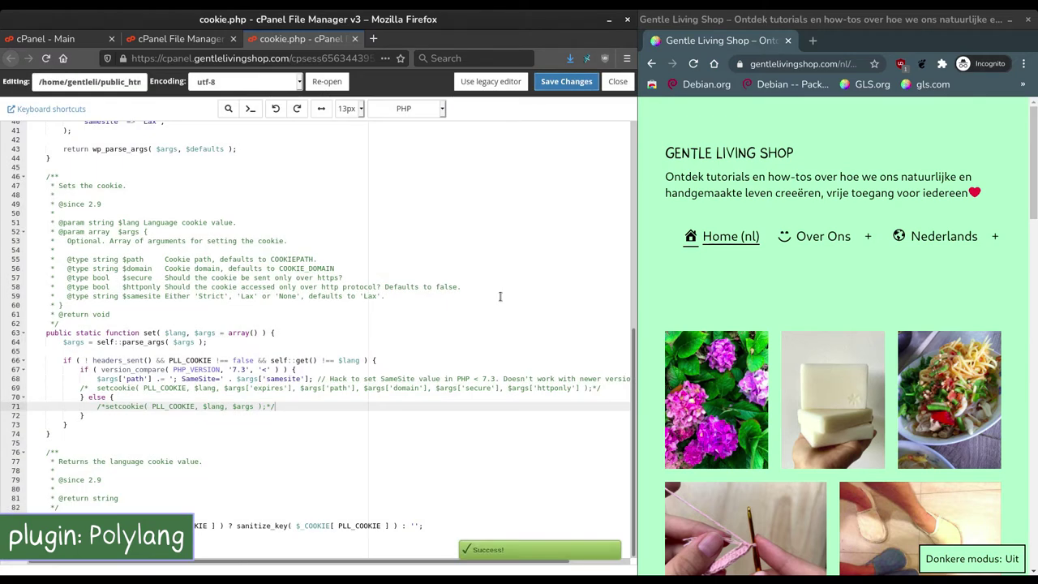
# Reload the shop homepage in incognito and confirm in the cookie overview that no cookies are set.
pyautogui.click(787, 40)
pyautogui.click(829, 65)
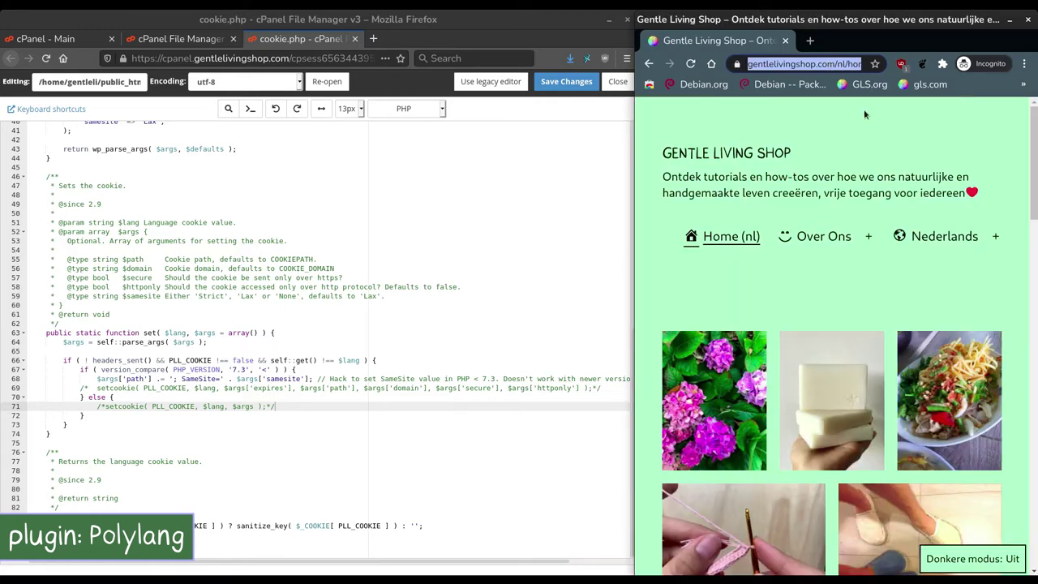
pyautogui.click(736, 64)
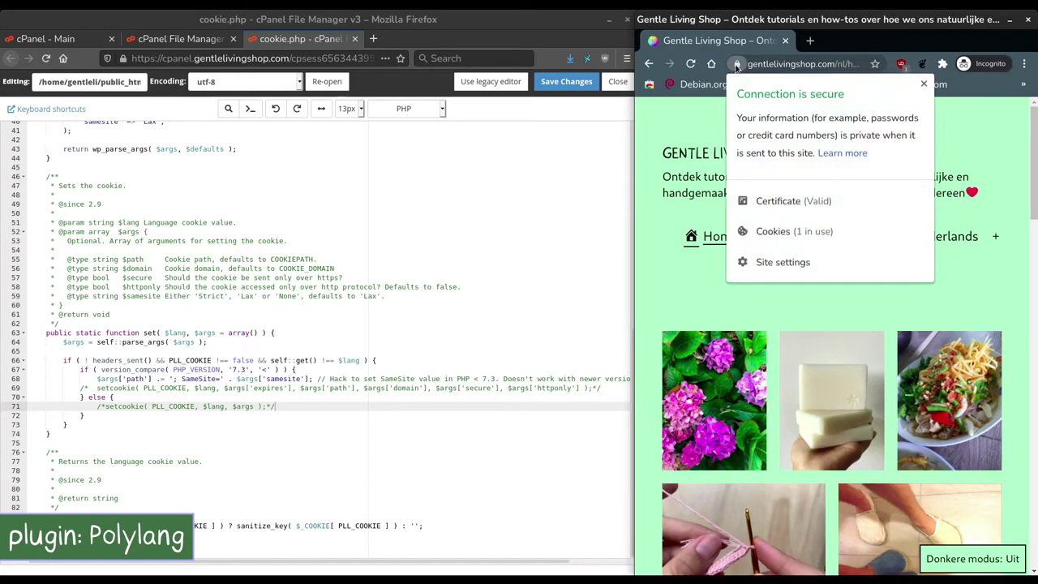
pyautogui.click(770, 232)
pyautogui.click(687, 178)
pyautogui.click(698, 197)
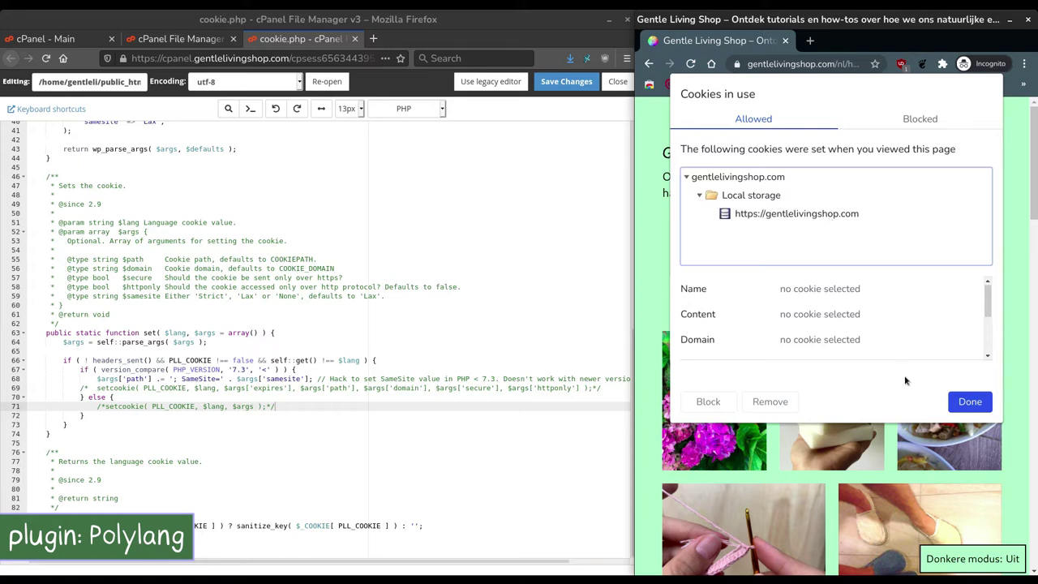
pyautogui.click(963, 400)
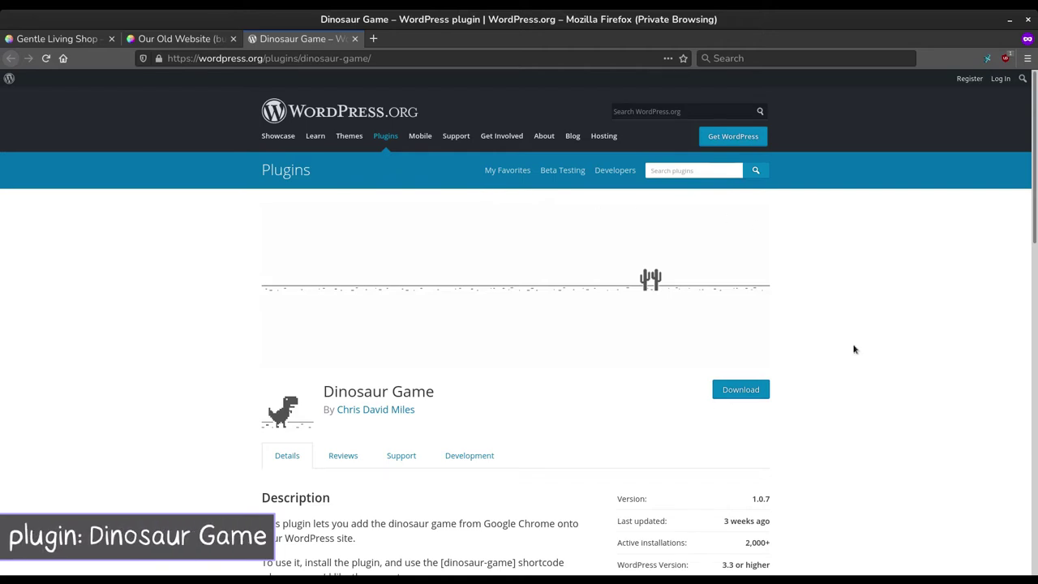
# Review the Dinosaur Game plugin page and highlight its [dinosaur-game] shortcode.
pyautogui.scroll(-5, 853, 348)
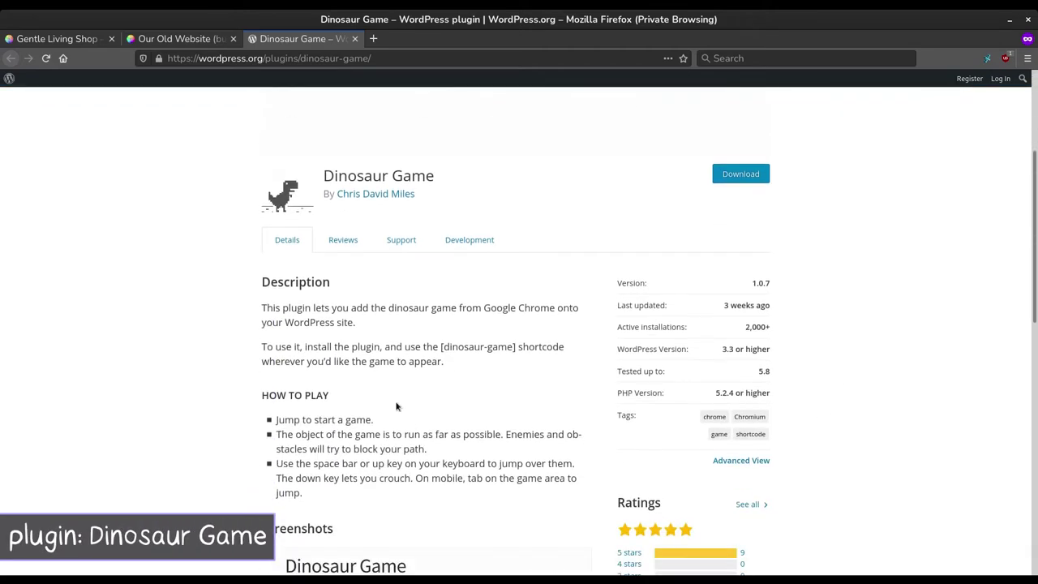
pyautogui.moveTo(441, 347); pyautogui.dragTo(498, 350)
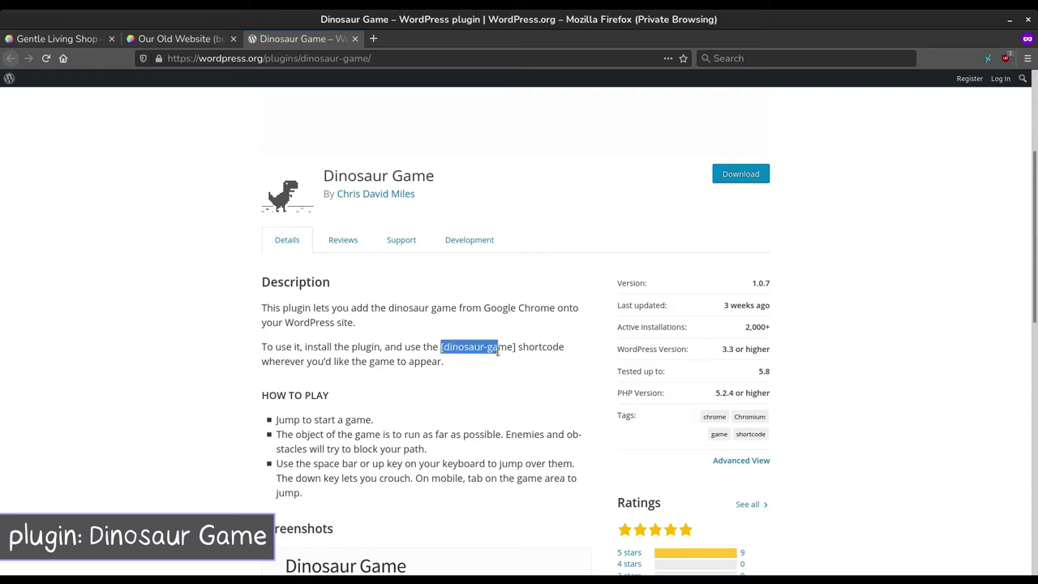
pyautogui.click(542, 411)
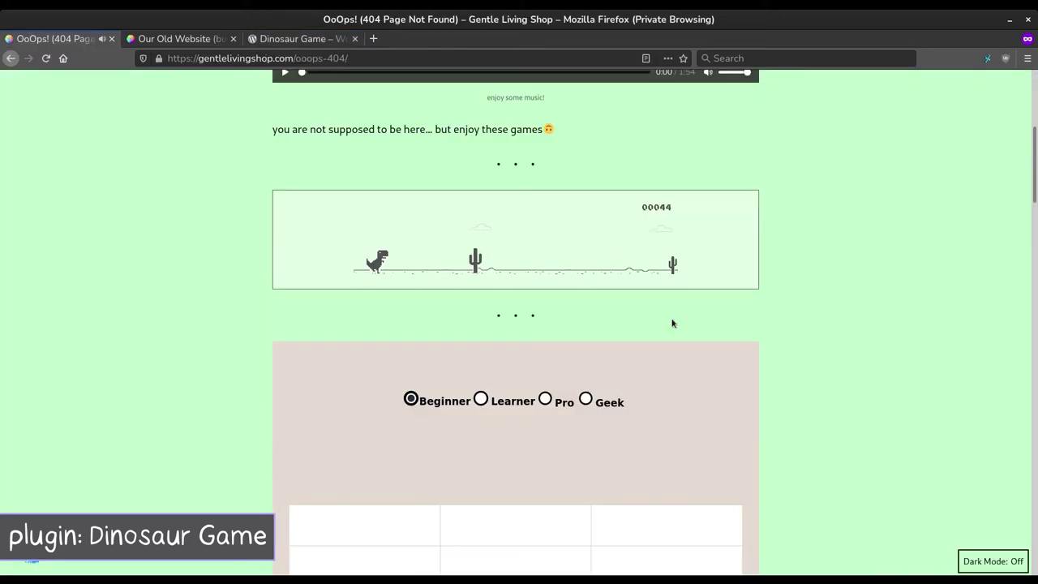
# Play the Dinosaur Game on the shop's 404 page, jumping over cactuses with Space.
pyautogui.press('space')
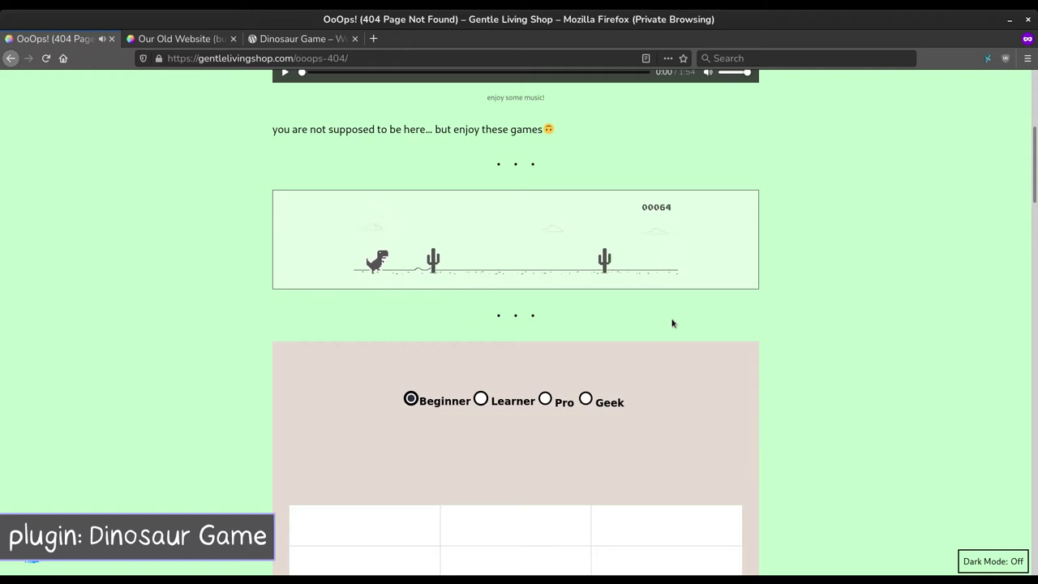
pyautogui.press('space')
pyautogui.press('space')
pyautogui.press('space')
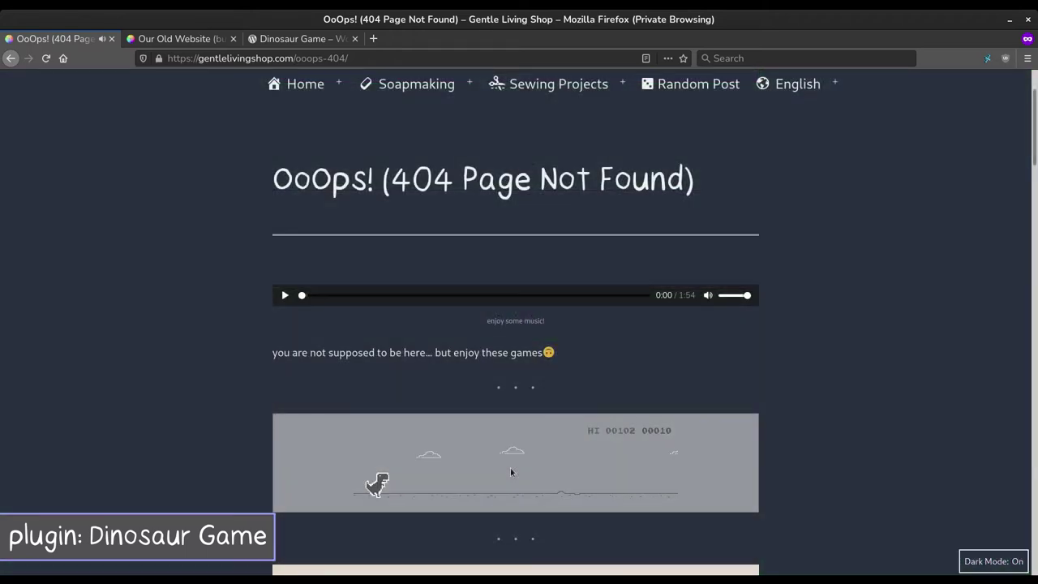
pyautogui.press('space')
pyautogui.press('space')
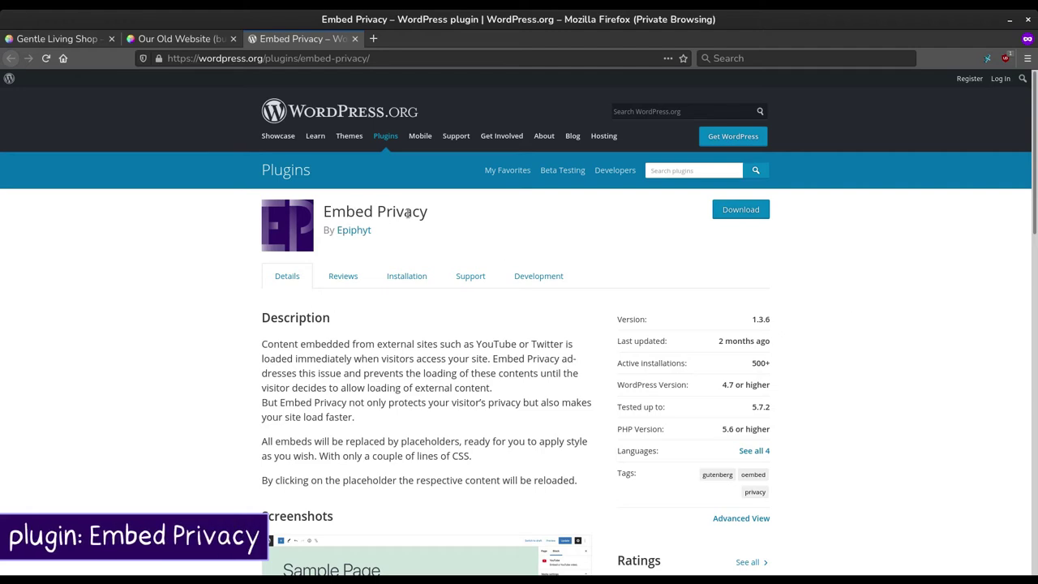
# Open the 'Maak Hacky Sacks!' crochet article on the Gentle Living Shop site.
pyautogui.scroll(-4, 477, 259)
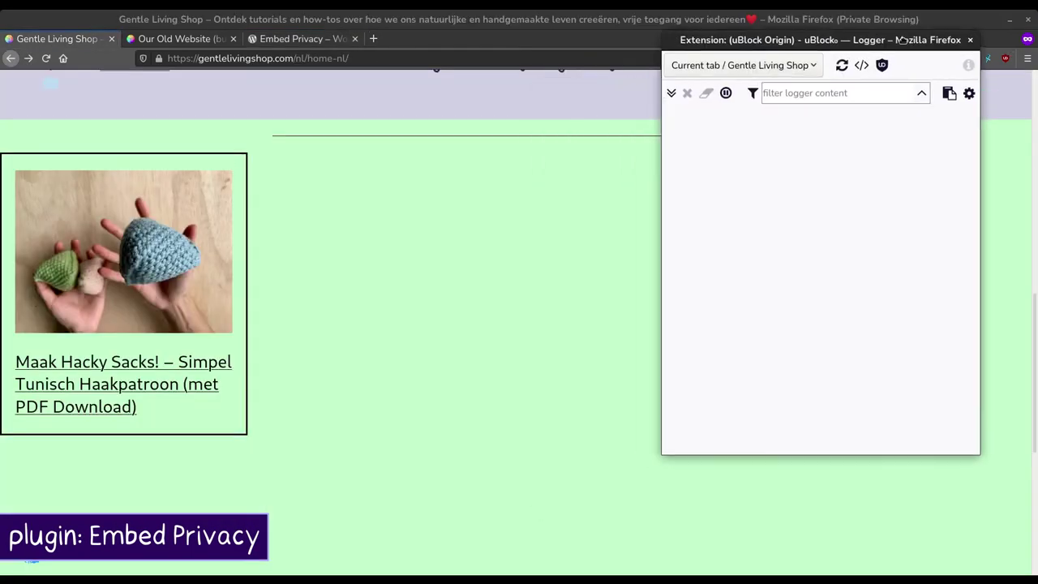
pyautogui.moveTo(900, 39); pyautogui.dragTo(967, 21)
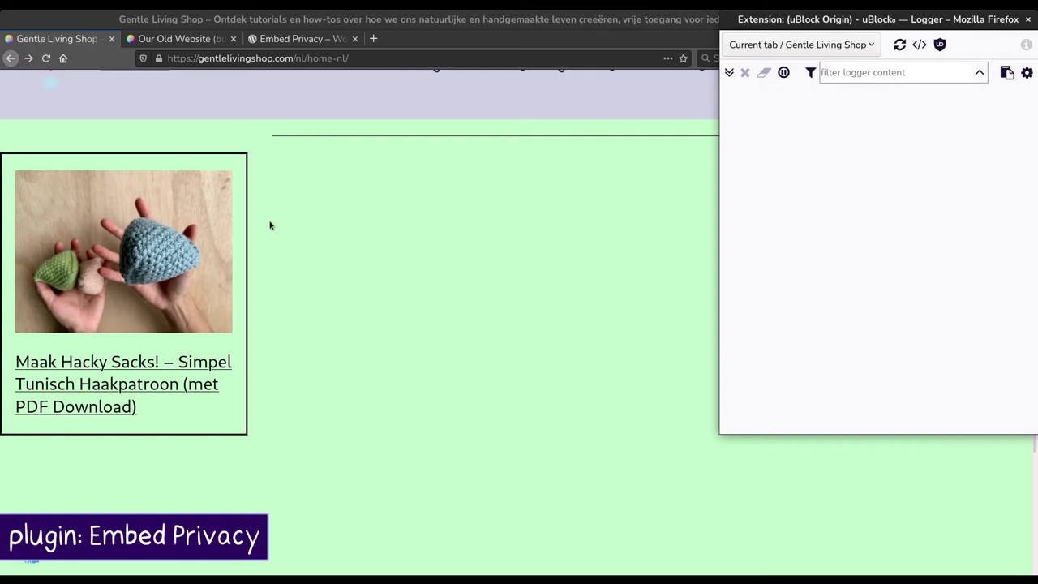
pyautogui.click(210, 264)
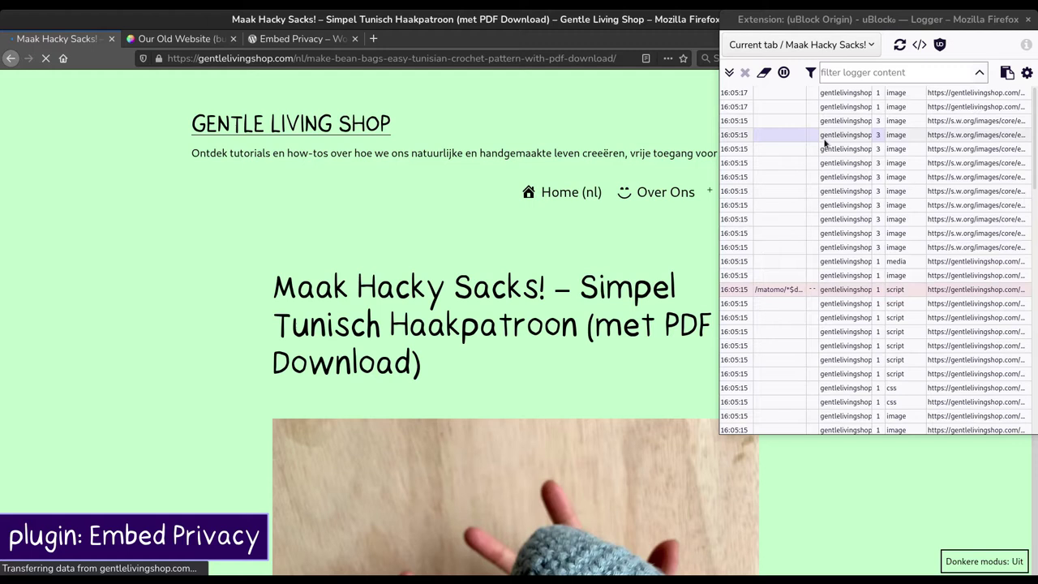
# Load the article's privacy-blocked YouTube video in the Video Tutorial section.
pyautogui.scroll(-5, 825, 143)
pyautogui.scroll(5, 824, 143)
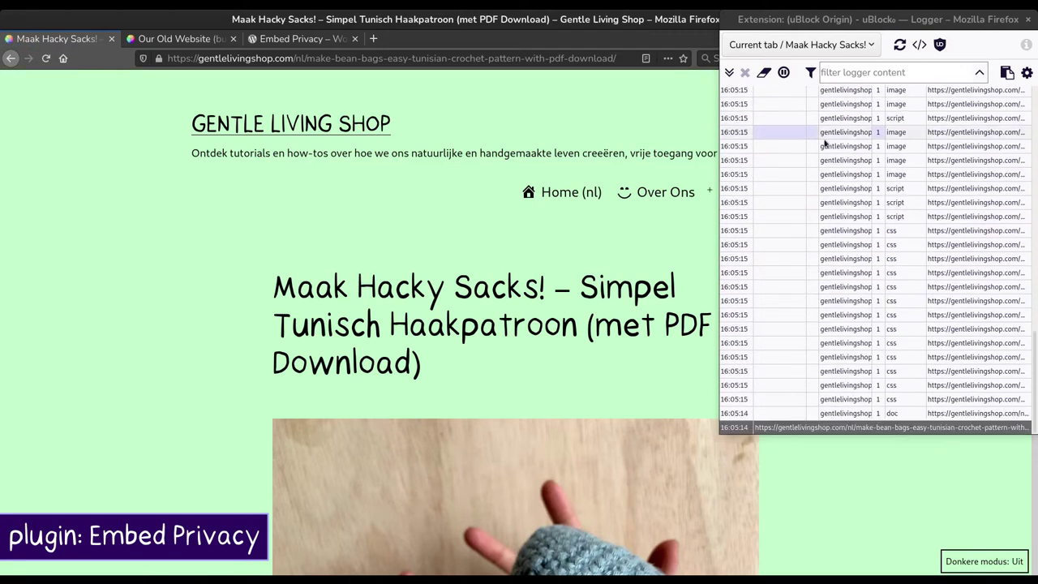
pyautogui.scroll(-10, 492, 290)
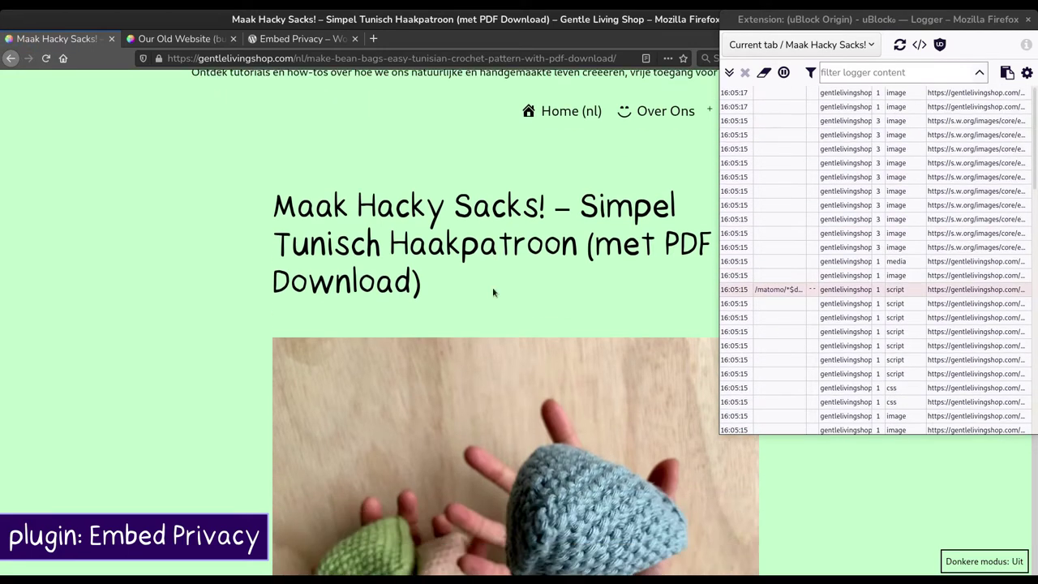
pyautogui.scroll(-5, 492, 292)
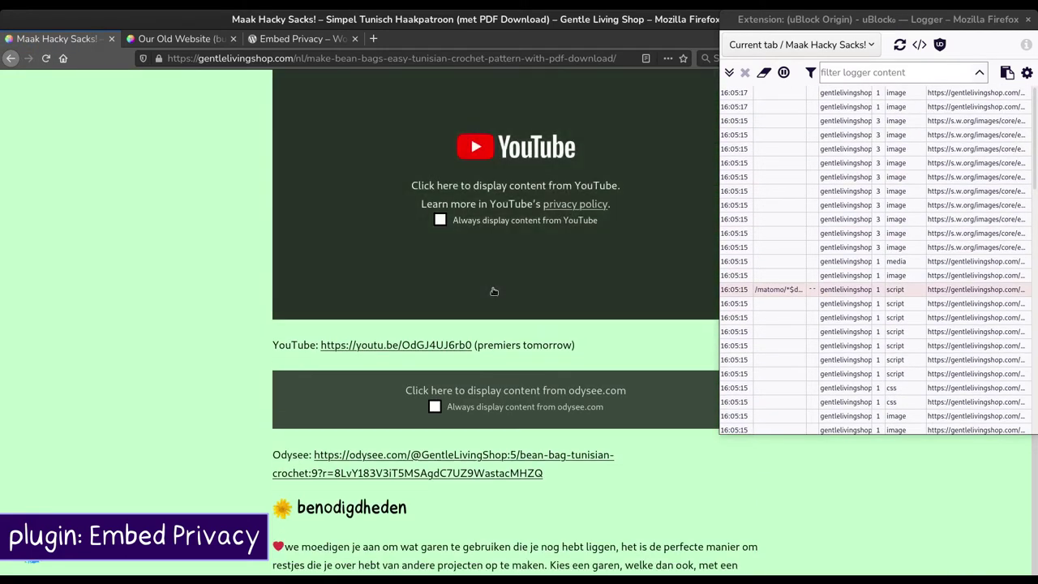
pyautogui.scroll(2, 493, 290)
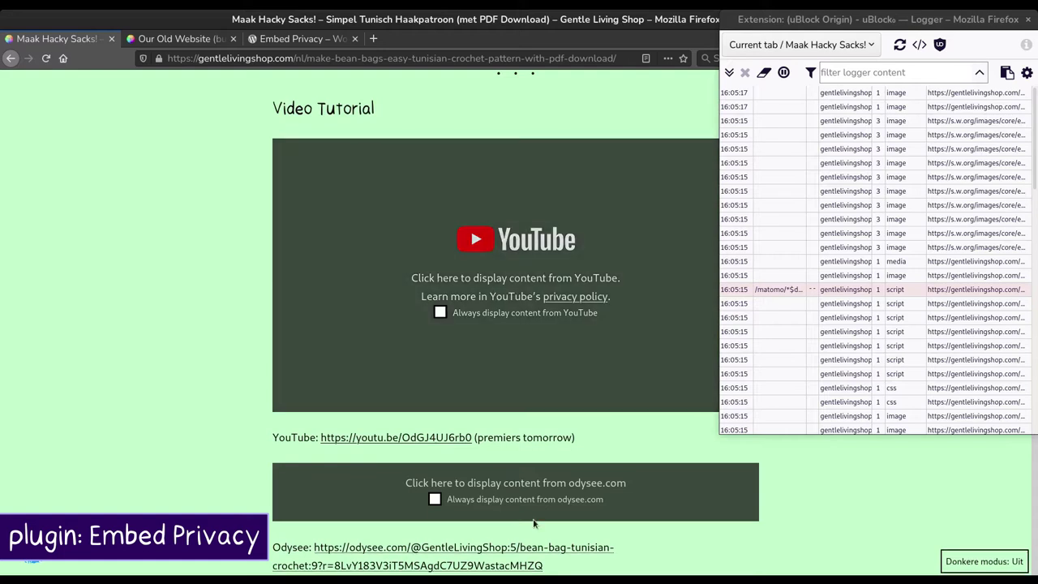
pyautogui.click(568, 347)
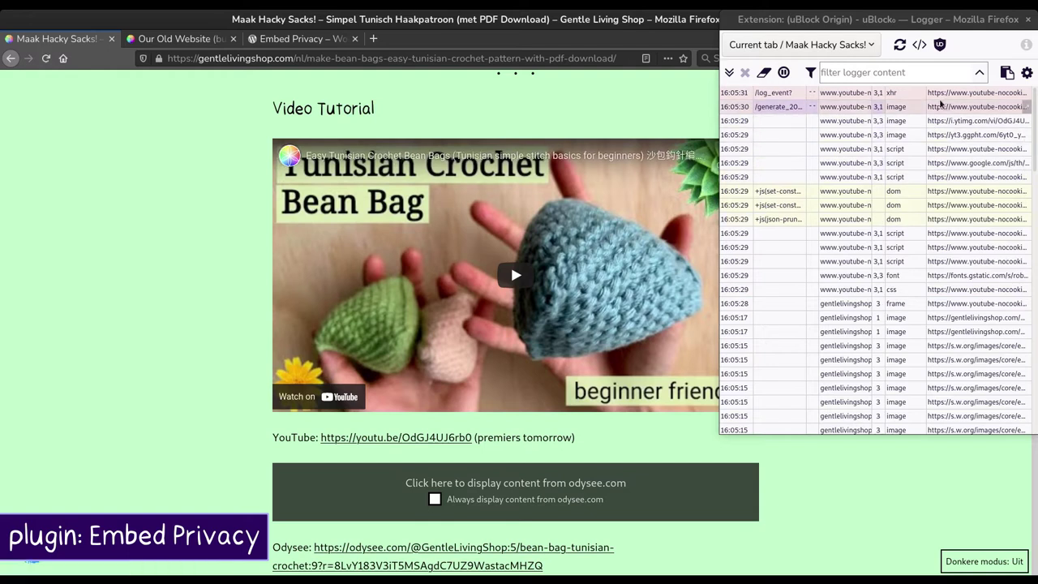
# Play the YouTube video, then make the kitten photo the YouTube embed's background image.
pyautogui.click(621, 311)
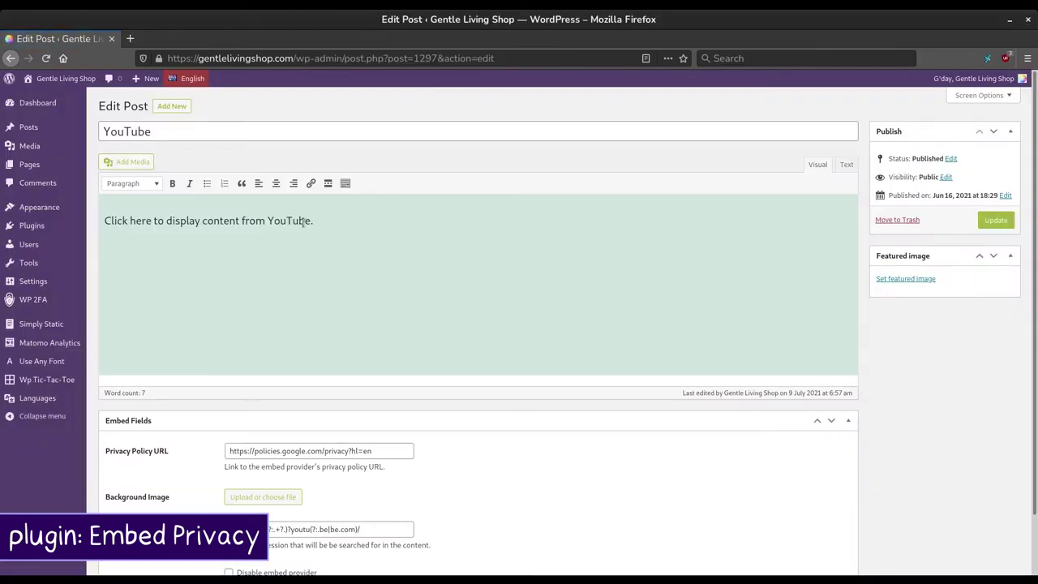
pyautogui.scroll(-2, 339, 262)
pyautogui.click(290, 432)
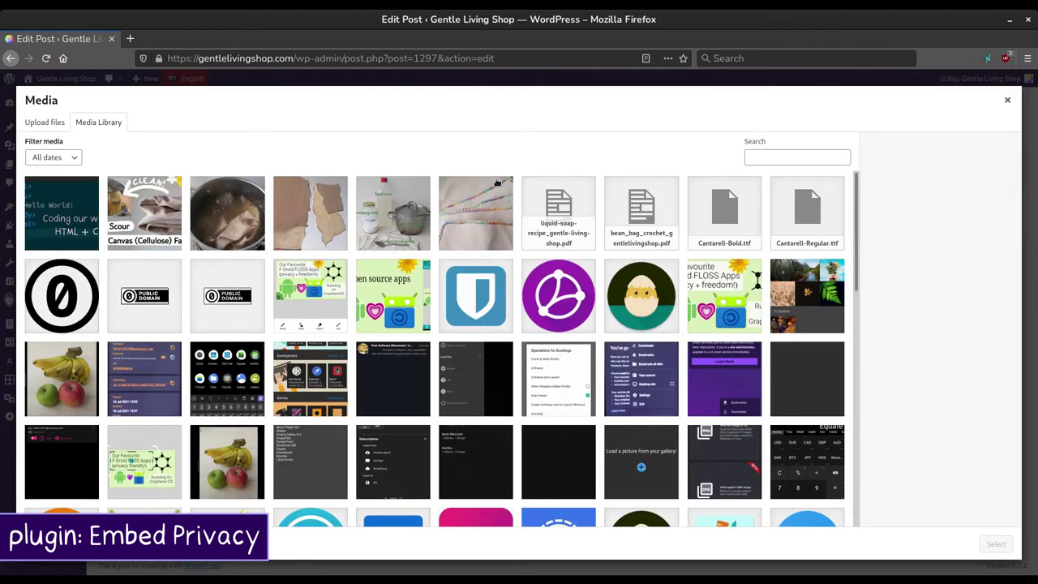
pyautogui.scroll(-1, 378, 236)
pyautogui.scroll(-10, 379, 236)
pyautogui.click(630, 291)
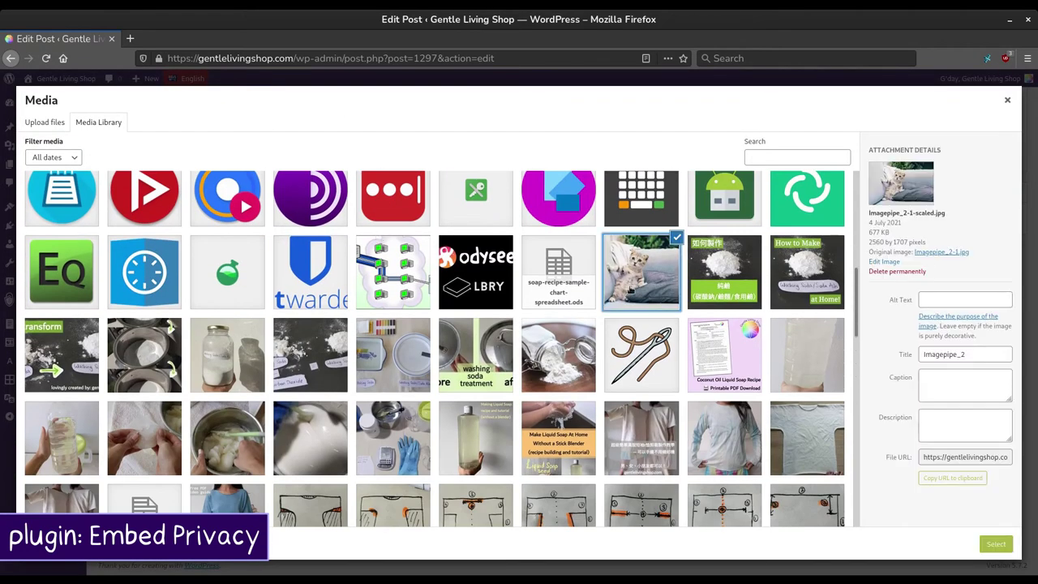
pyautogui.click(996, 542)
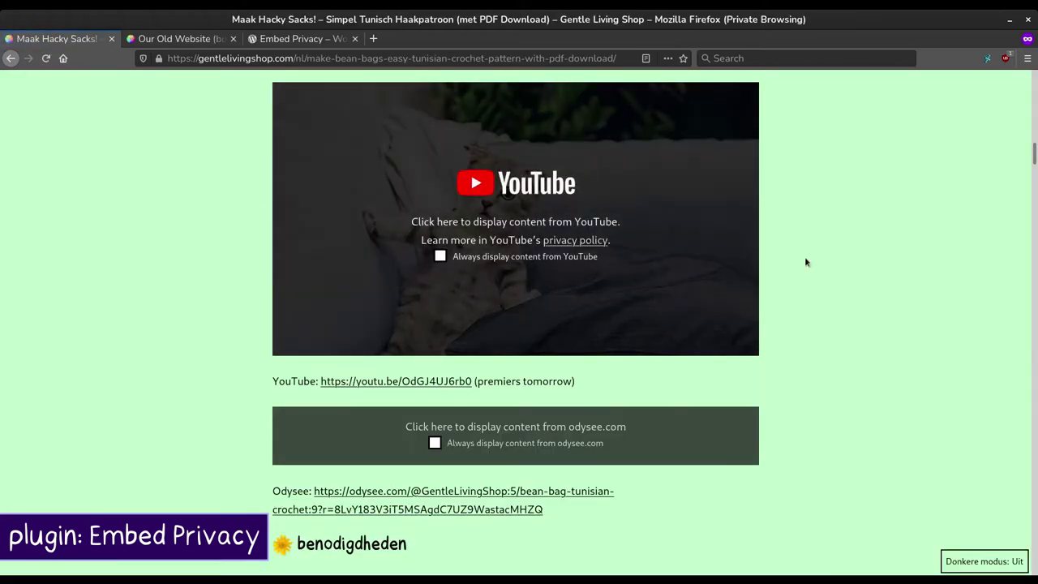
pyautogui.scroll(1, 817, 273)
pyautogui.scroll(2, 819, 273)
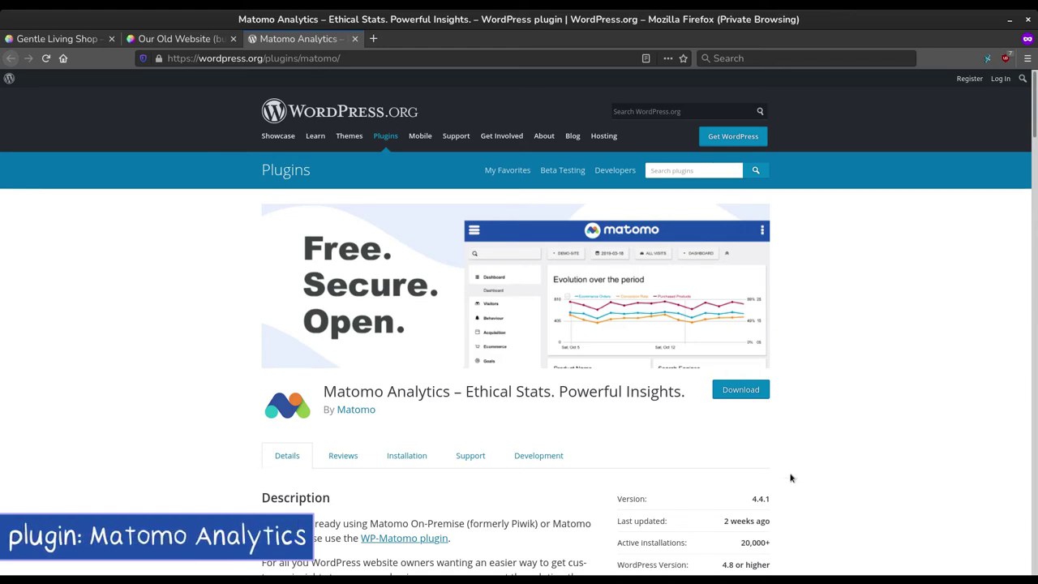
# Scroll the Matomo Analytics plugin Description down to its privacy feature bullet lists.
pyautogui.scroll(-5, 810, 456)
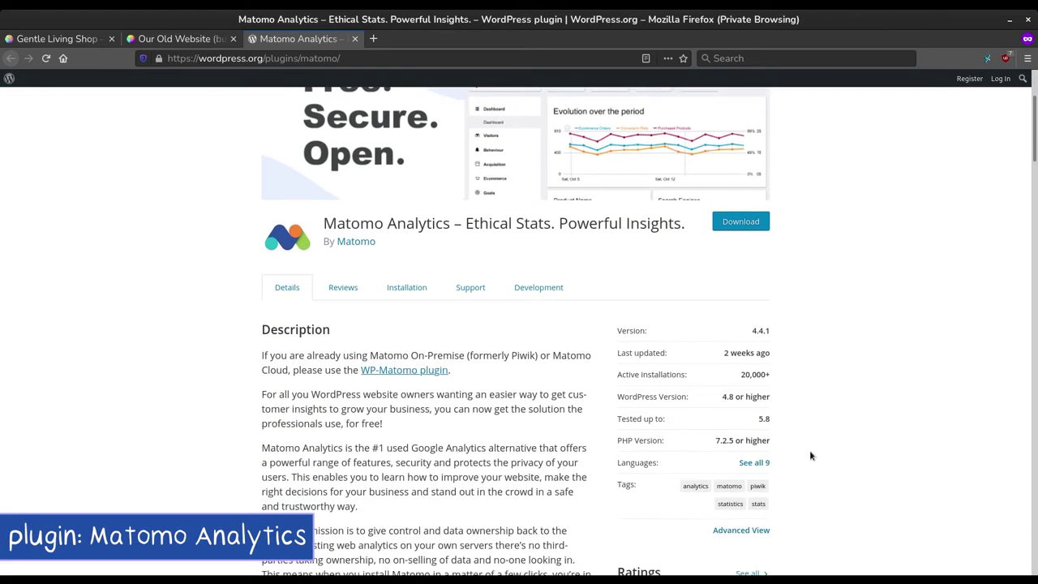
pyautogui.scroll(-1, 809, 456)
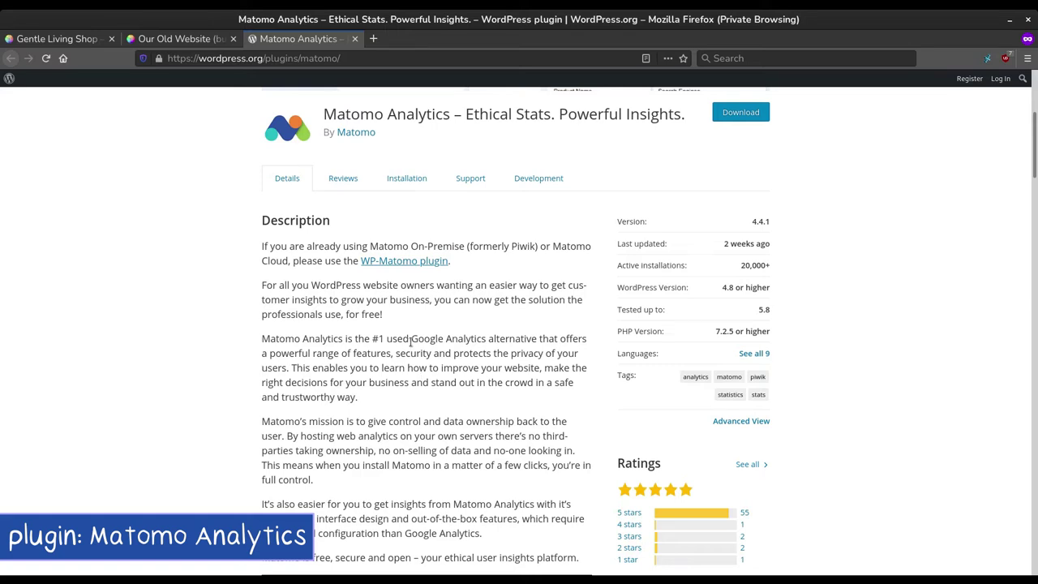
pyautogui.scroll(-10, 685, 258)
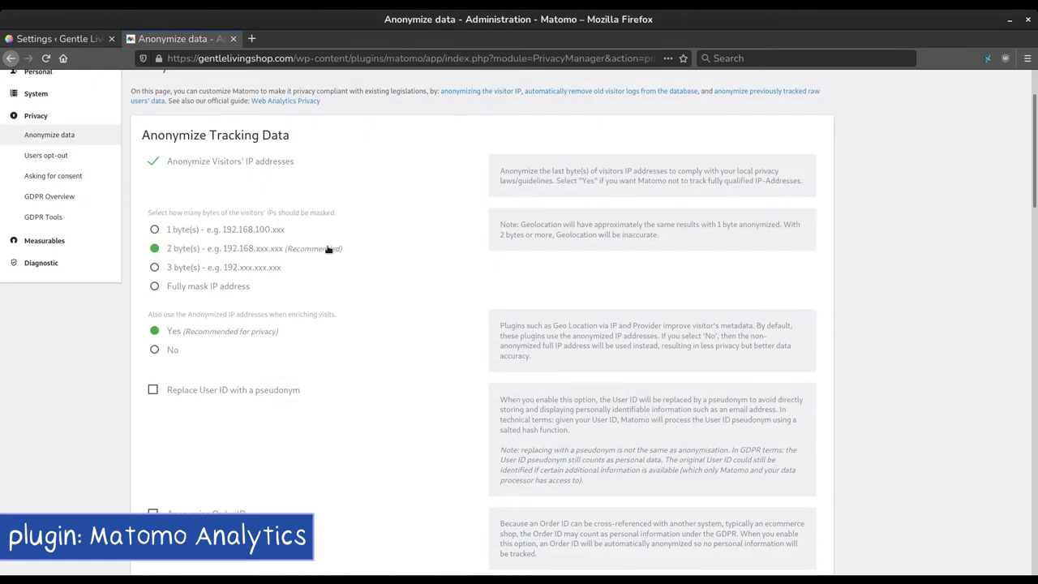
# Highlight the privacy policy's Matomo opt-out notice and the explanation of forcing cookieless tracking.
pyautogui.scroll(-2, 331, 248)
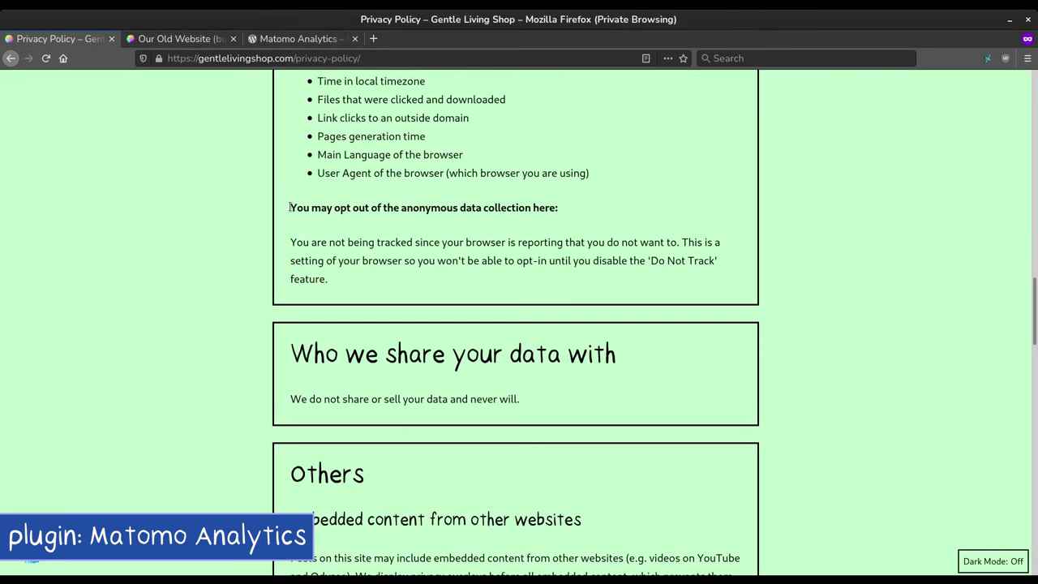
pyautogui.moveTo(290, 207); pyautogui.dragTo(666, 284)
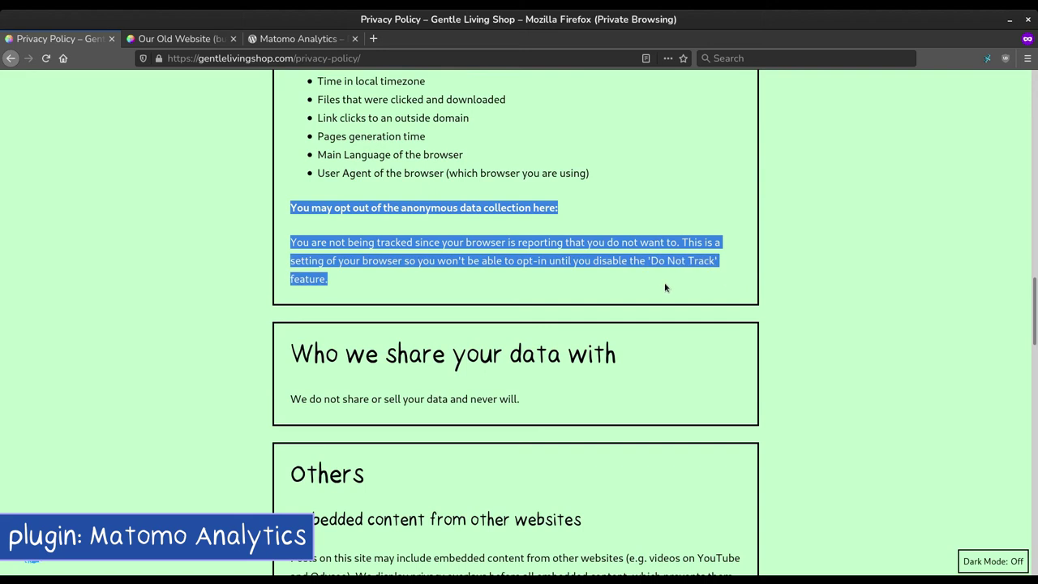
pyautogui.click(646, 282)
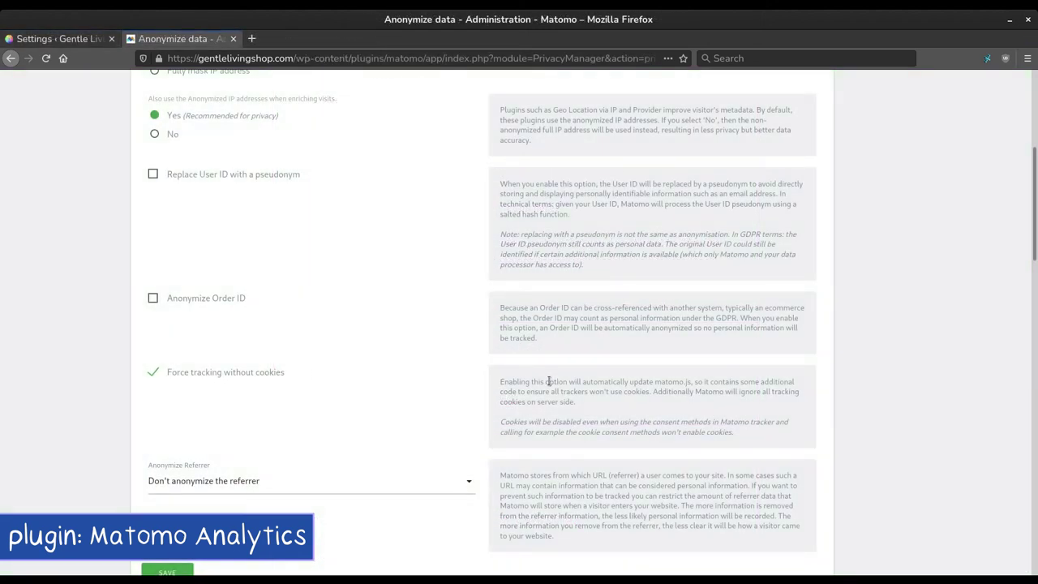
pyautogui.tripleClick(548, 381)
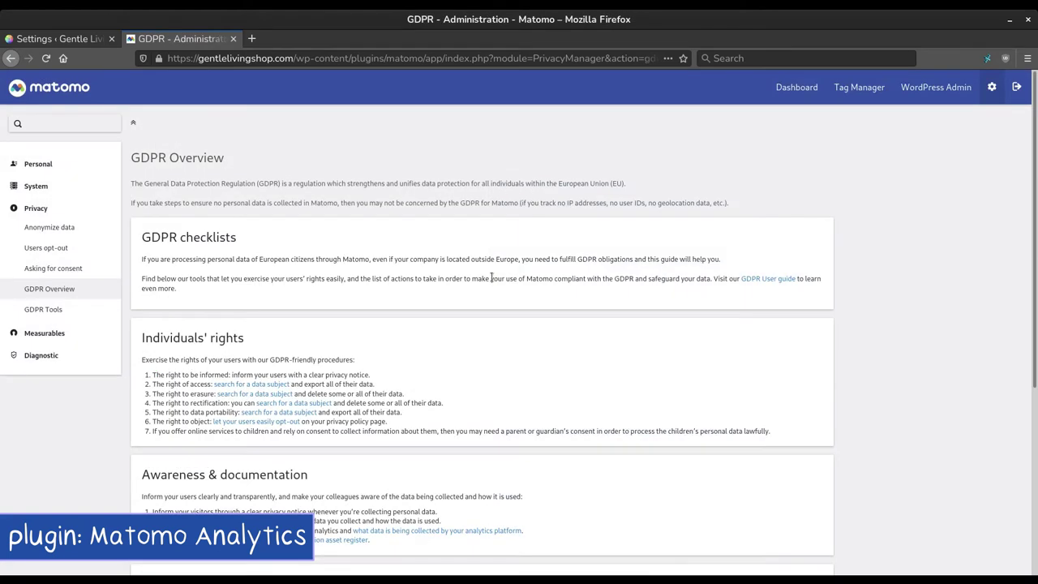
pyautogui.scroll(-5, 479, 277)
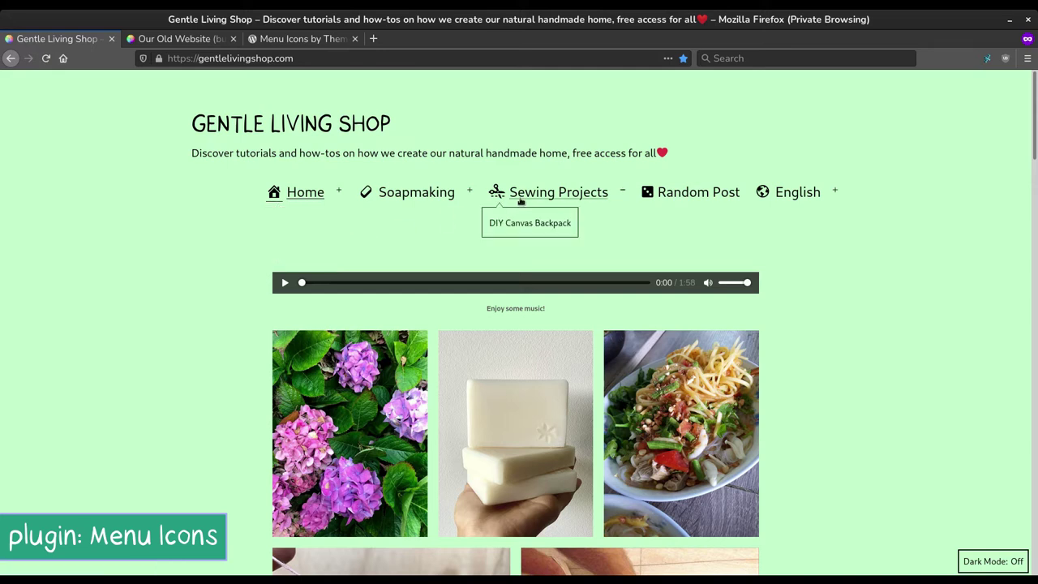
# Switch the WordPress admin to dark mode.
pyautogui.click(991, 562)
pyautogui.moveTo(500, 194)
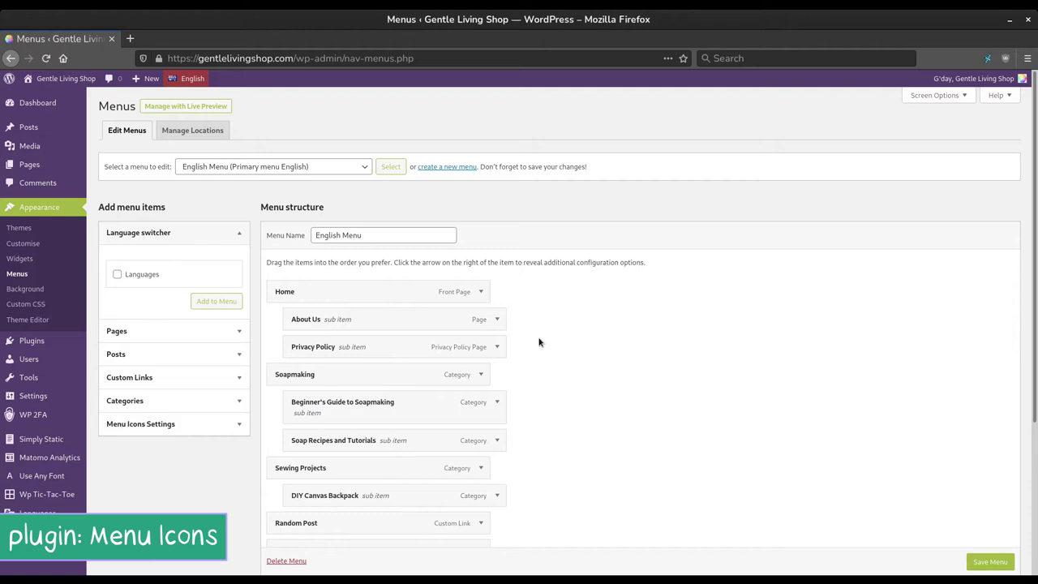
pyautogui.scroll(-2, 539, 341)
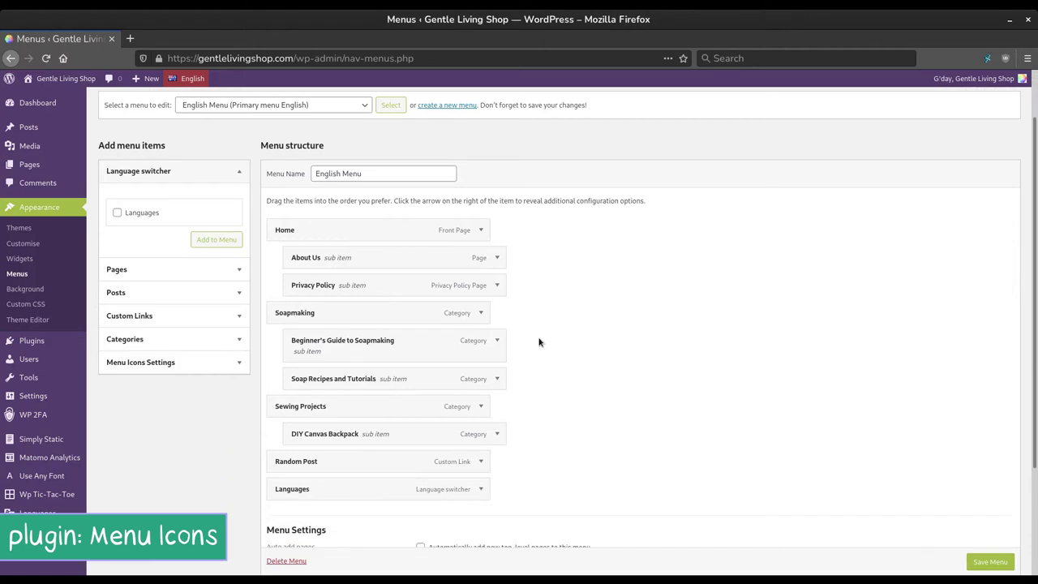
# Give Home in the very botton english menu the house icon with its label hidden, then follow it.
pyautogui.click(296, 104)
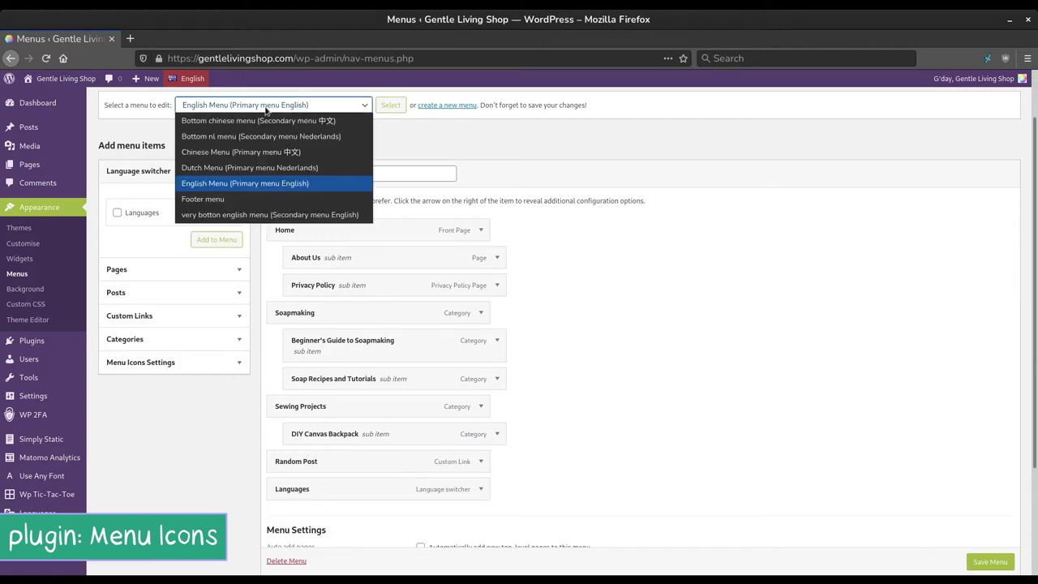
pyautogui.click(239, 214)
pyautogui.click(480, 291)
pyautogui.click(300, 351)
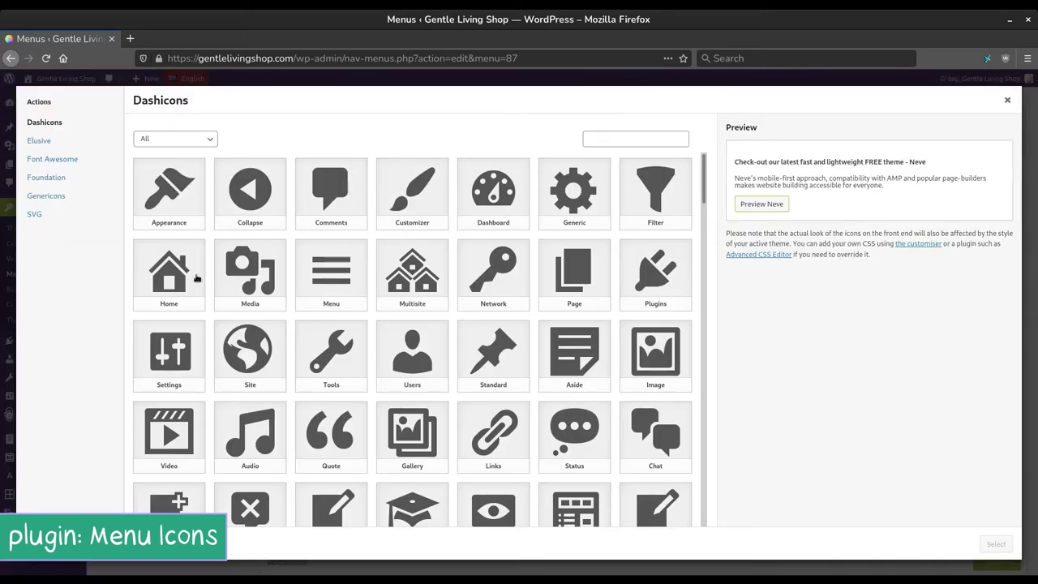
pyautogui.click(180, 288)
pyautogui.click(840, 175)
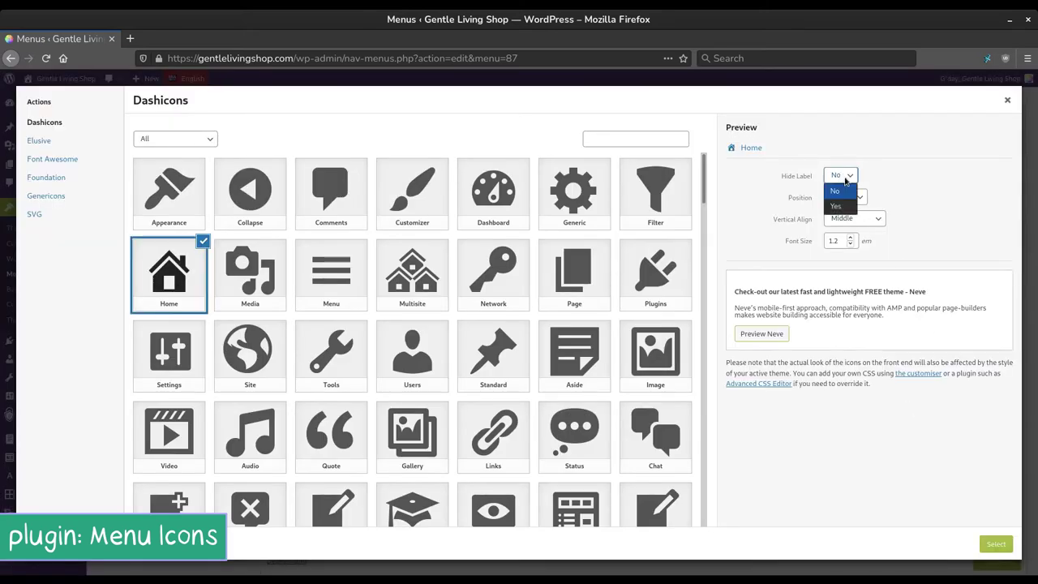
pyautogui.click(841, 204)
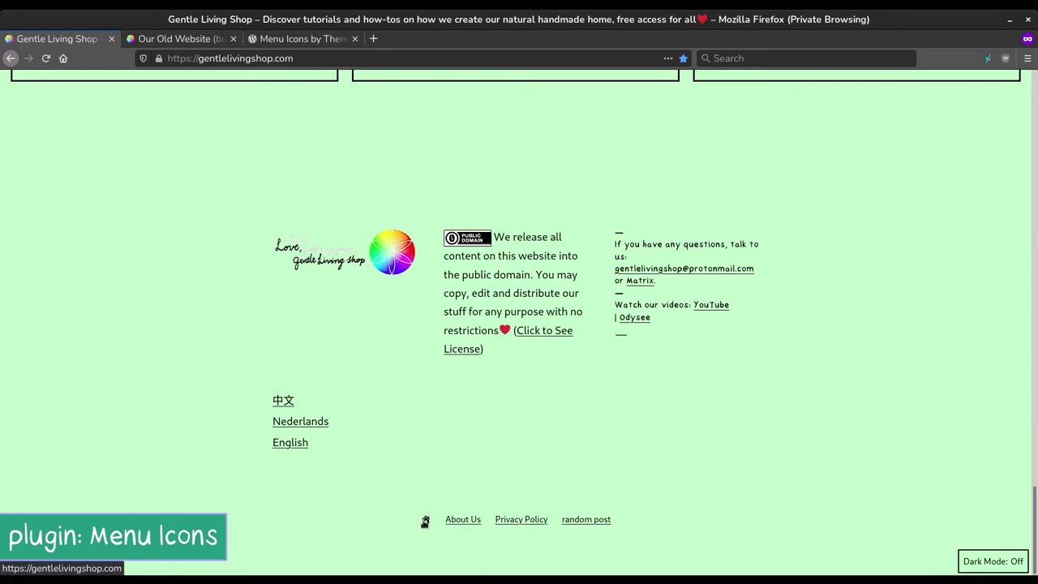
pyautogui.click(425, 520)
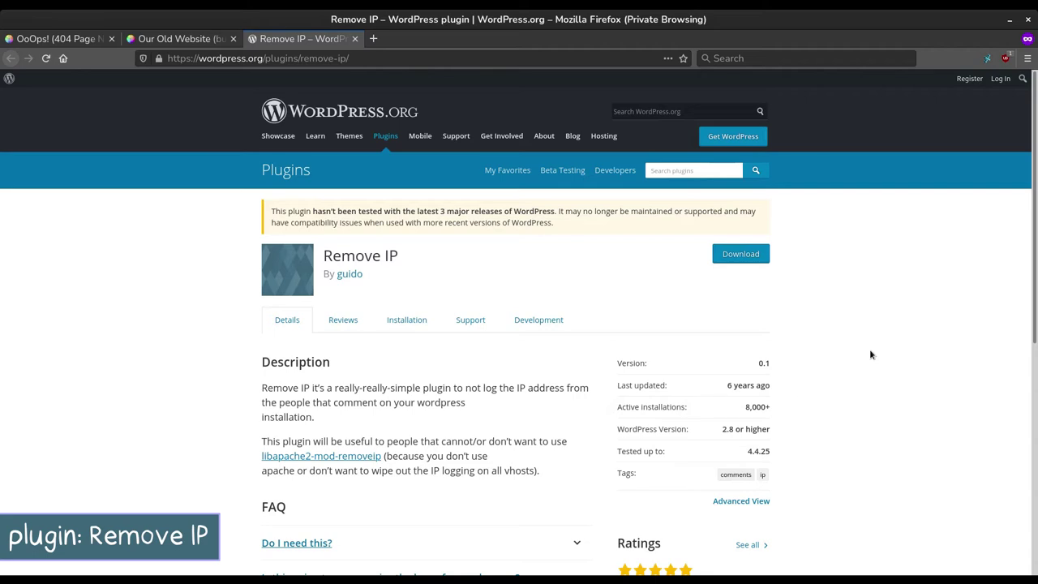
# Read the Remove IP plugin page, then view the 404 page's comment logged as 127.0.0.1.
pyautogui.scroll(-3, 869, 349)
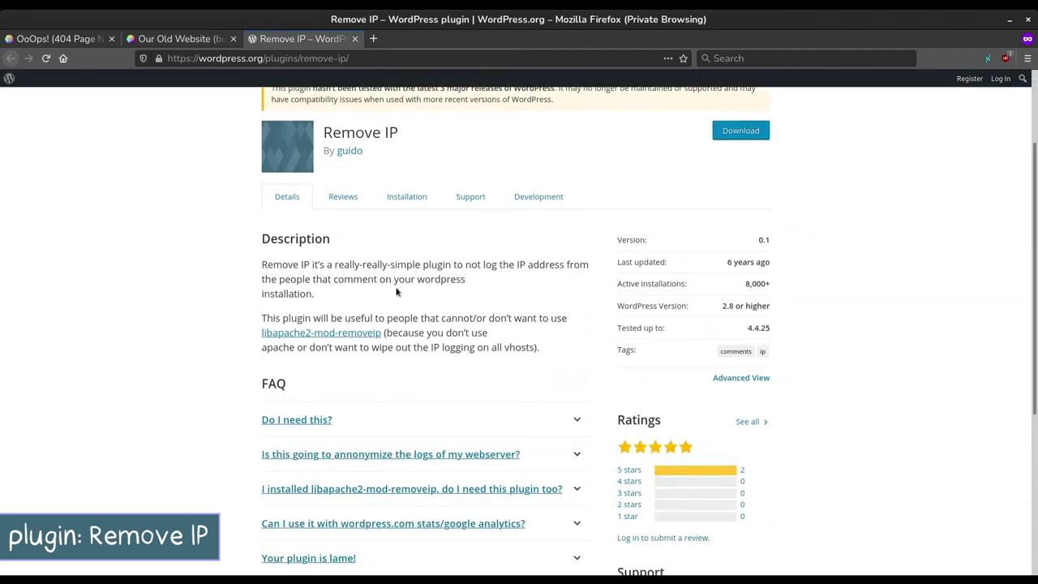
pyautogui.scroll(-5, 176, 276)
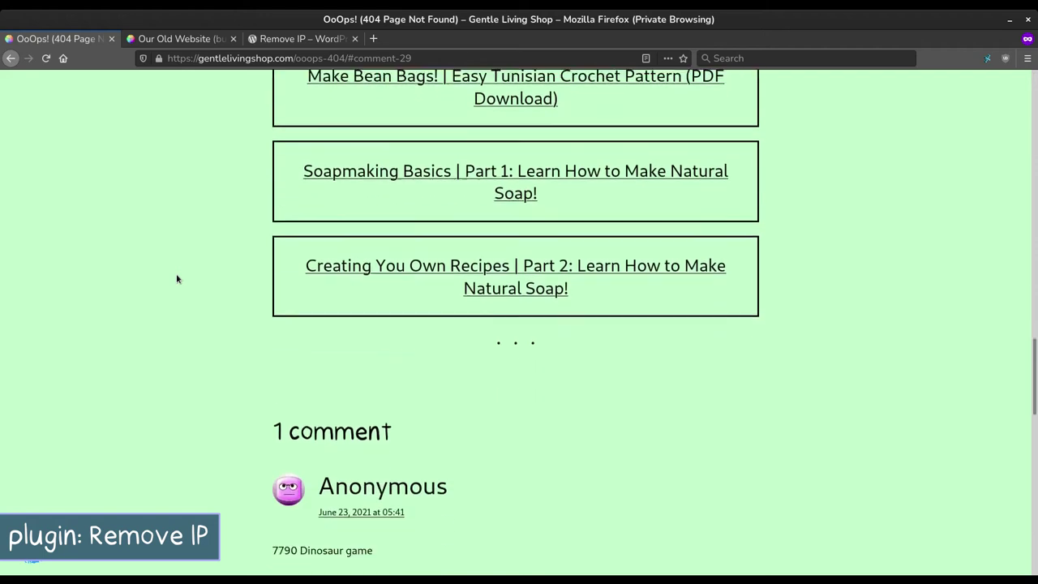
pyautogui.scroll(-3, 177, 279)
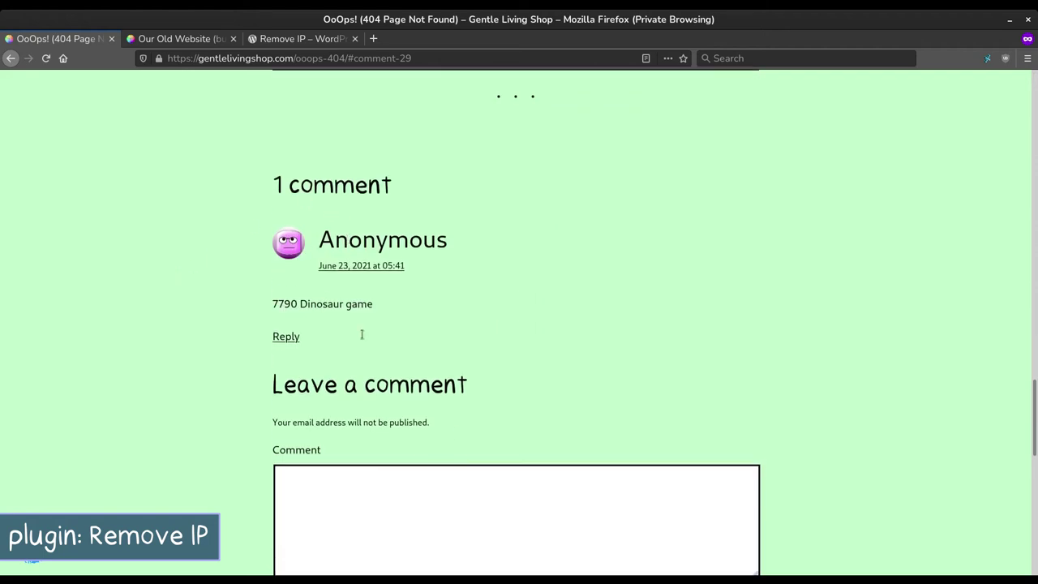
pyautogui.moveTo(454, 572)
pyautogui.click(439, 556)
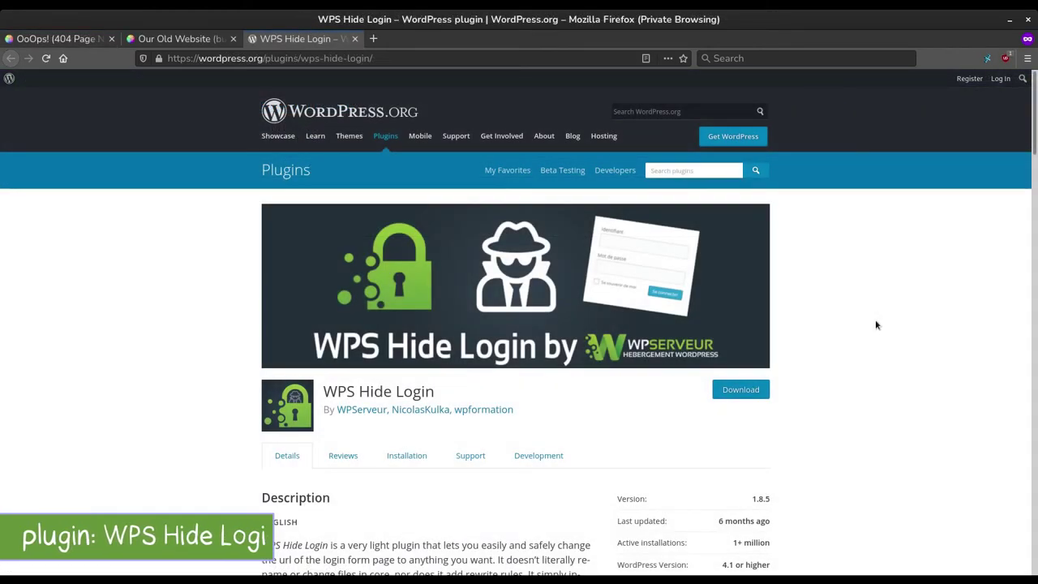
# Set the WPS Hide Login URL to no-way-jose, redirecting to ooops-404, and save.
pyautogui.scroll(-3, 876, 324)
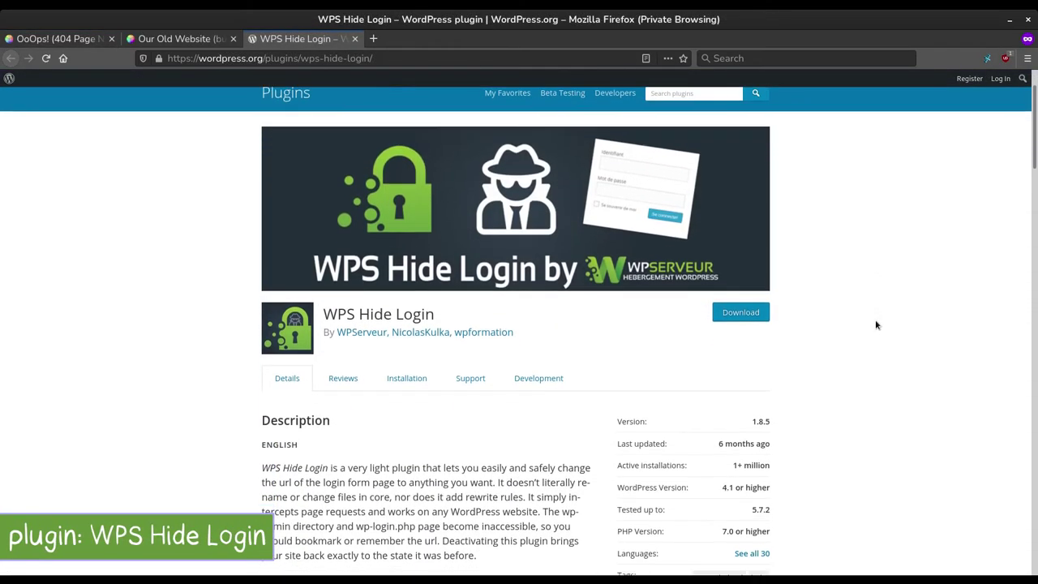
pyautogui.scroll(-2, 876, 324)
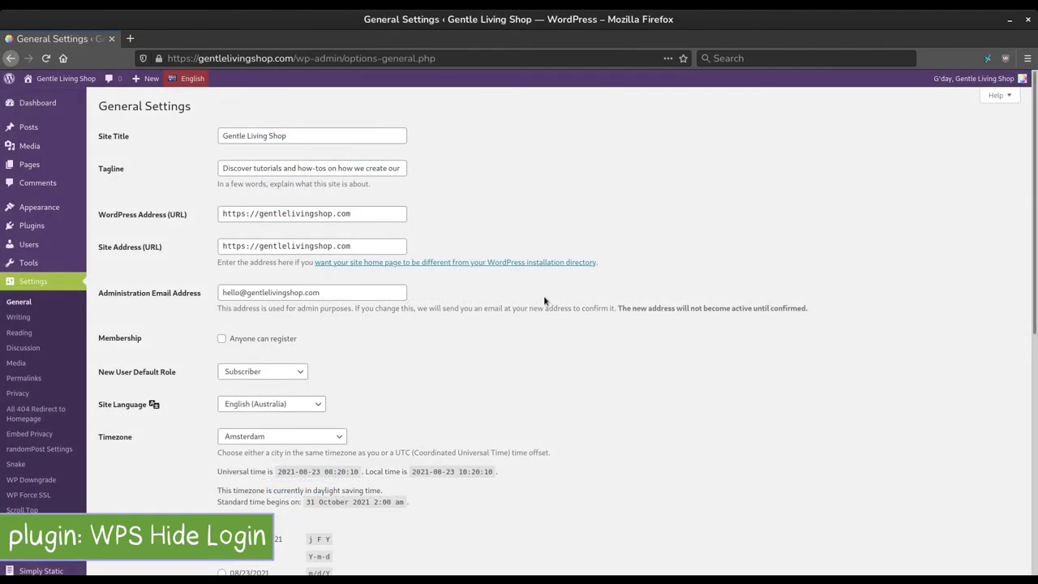
pyautogui.scroll(-10, 543, 299)
pyautogui.scroll(-2, 543, 301)
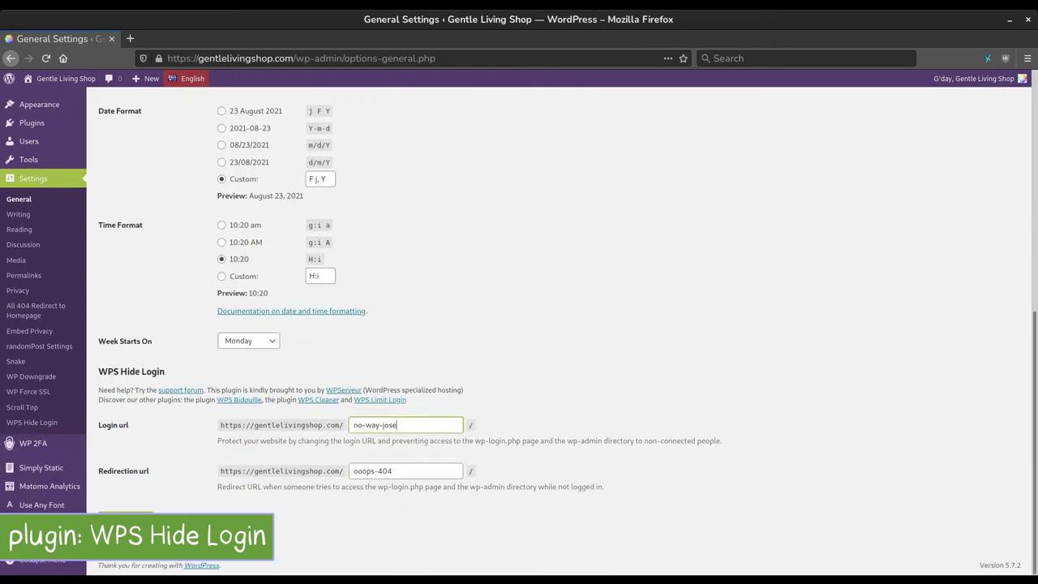
pyautogui.press('Return')
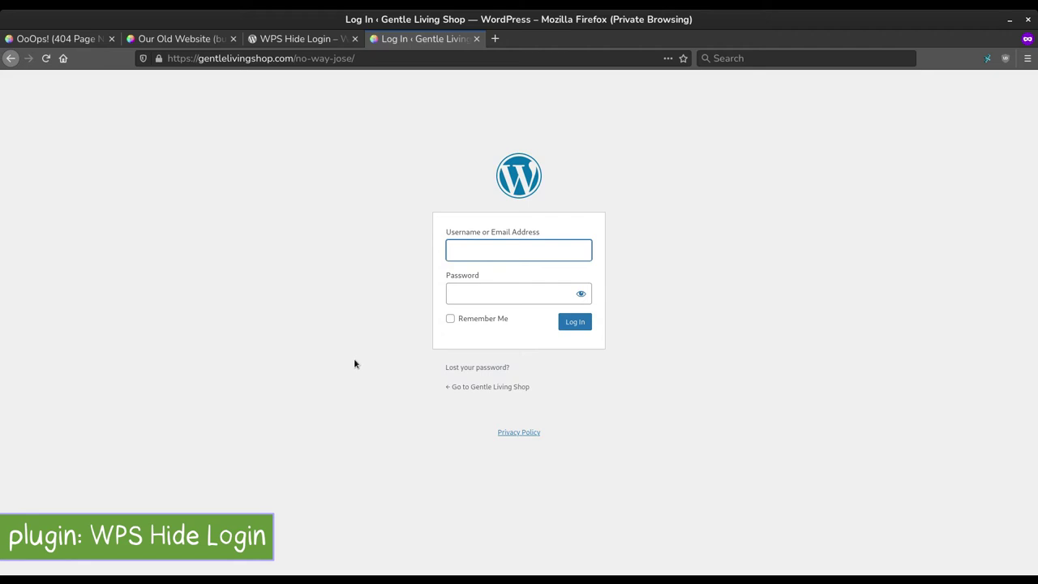
# Load /wp-admin/ in a new private tab to confirm it lands on the 404 page.
pyautogui.click(496, 38)
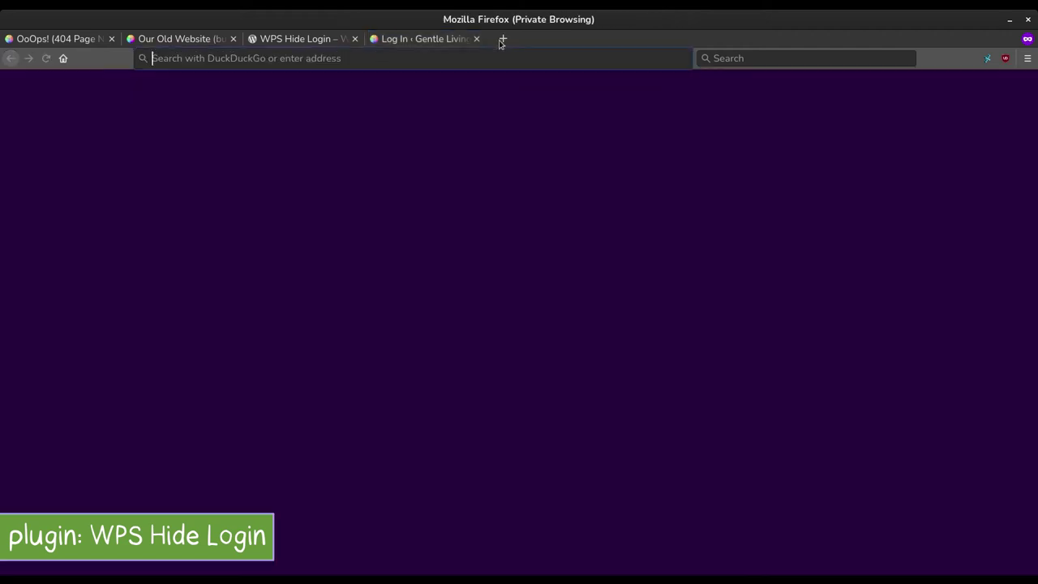
pyautogui.write('https://gentlelivingshop.com/wp-admin/')
pyautogui.press('Return')
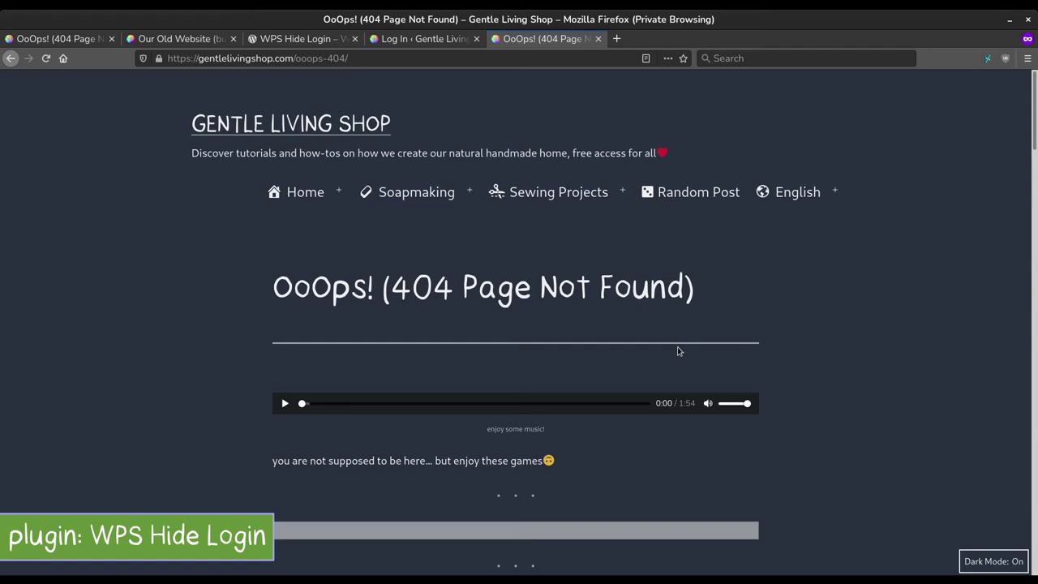
pyautogui.scroll(-5, 679, 351)
pyautogui.scroll(5, 679, 351)
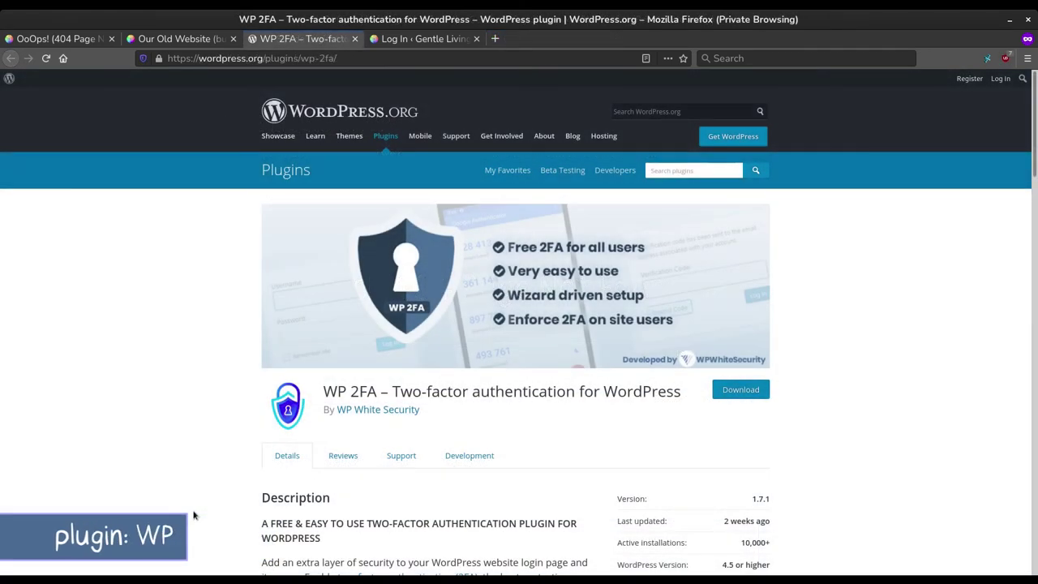
# Enter the two-factor code from KeePassXC on the shop login and log in.
pyautogui.scroll(-3, 885, 331)
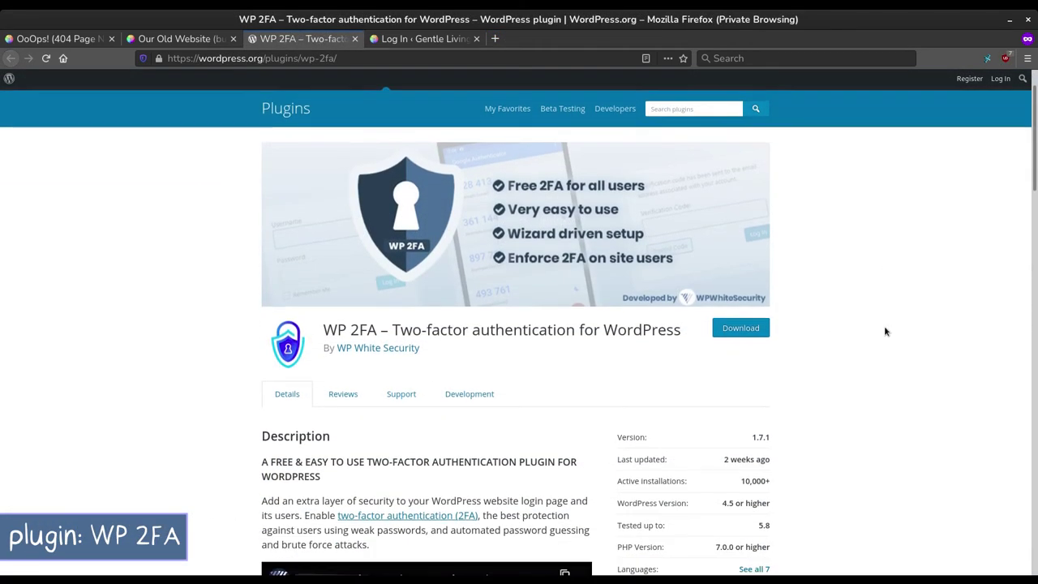
pyautogui.scroll(-4, 886, 331)
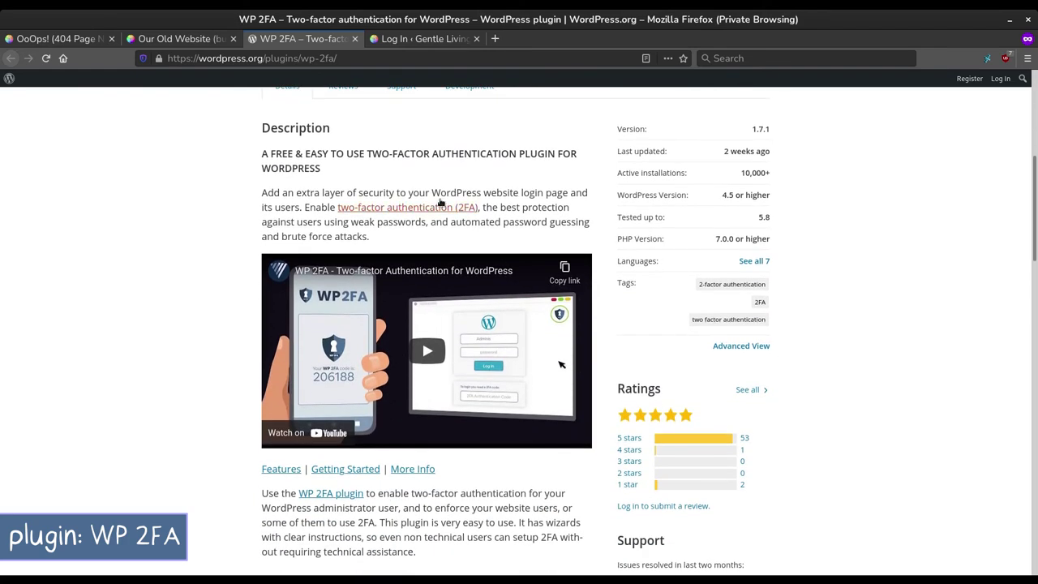
pyautogui.click(573, 374)
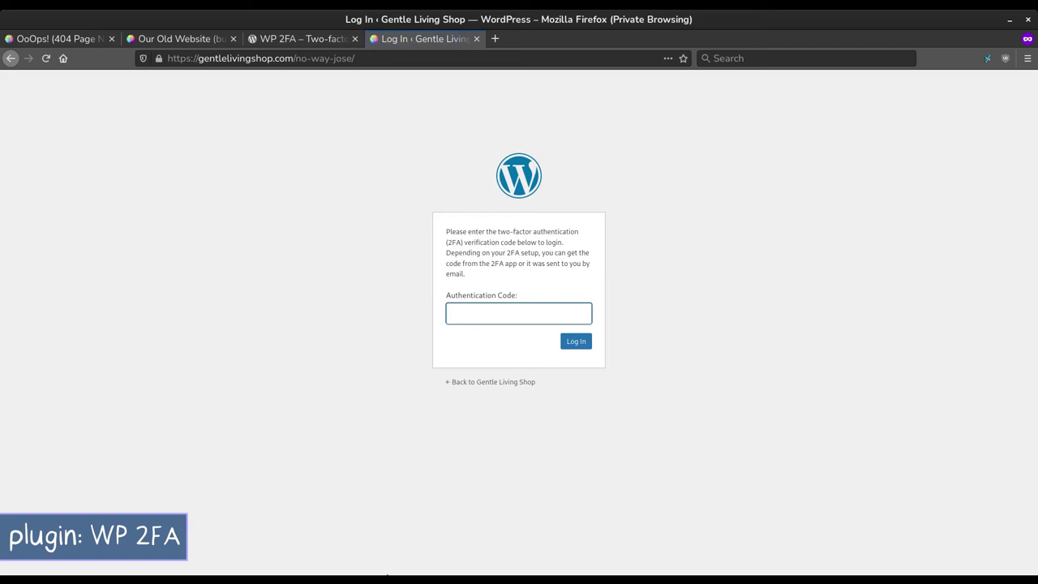
pyautogui.moveTo(381, 573)
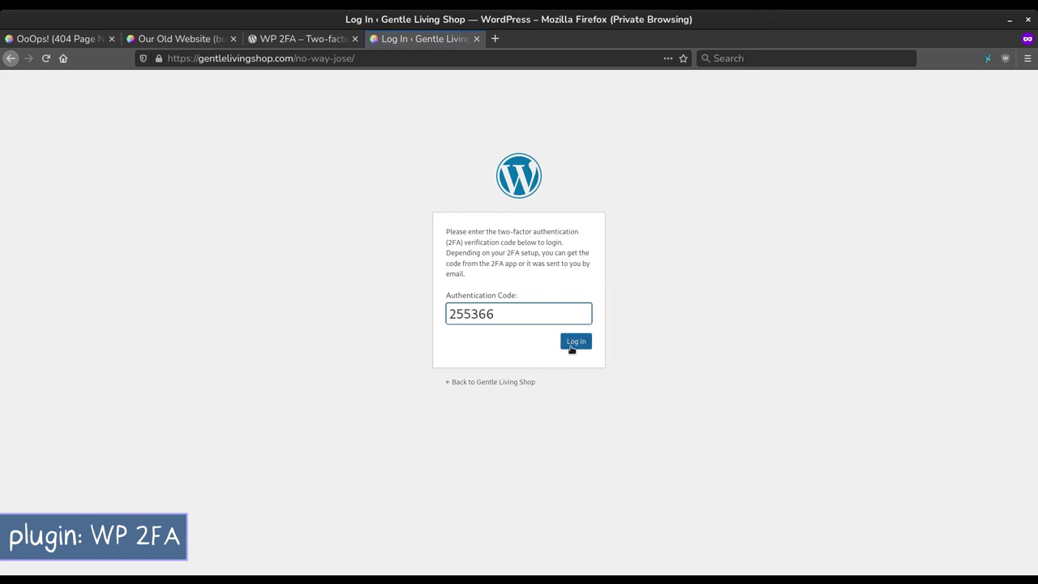
pyautogui.click(571, 347)
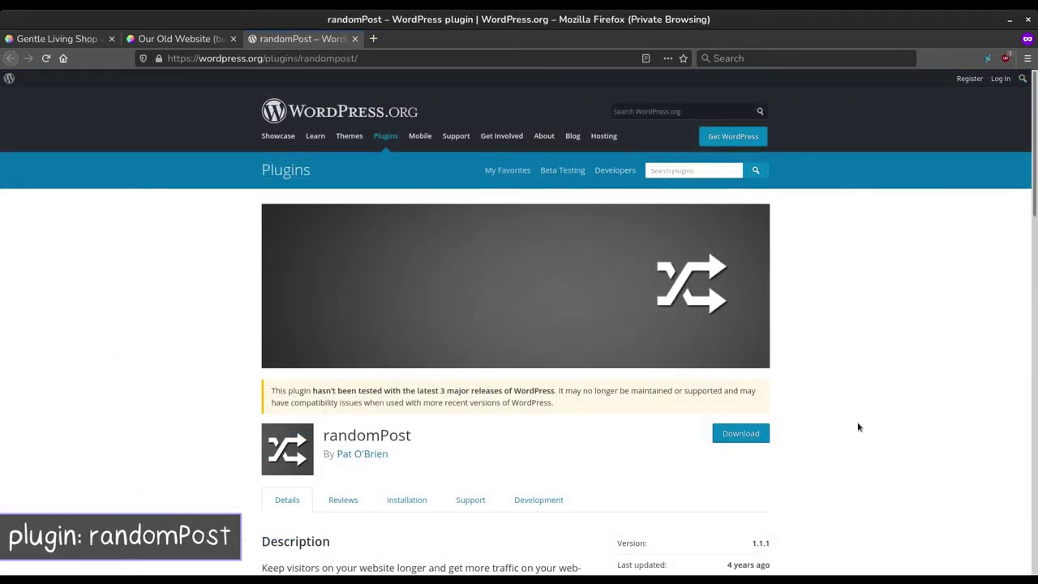
# Use the shop's Random Post menu link, landing on the soap recipes part 2 guide.
pyautogui.scroll(-6, 858, 427)
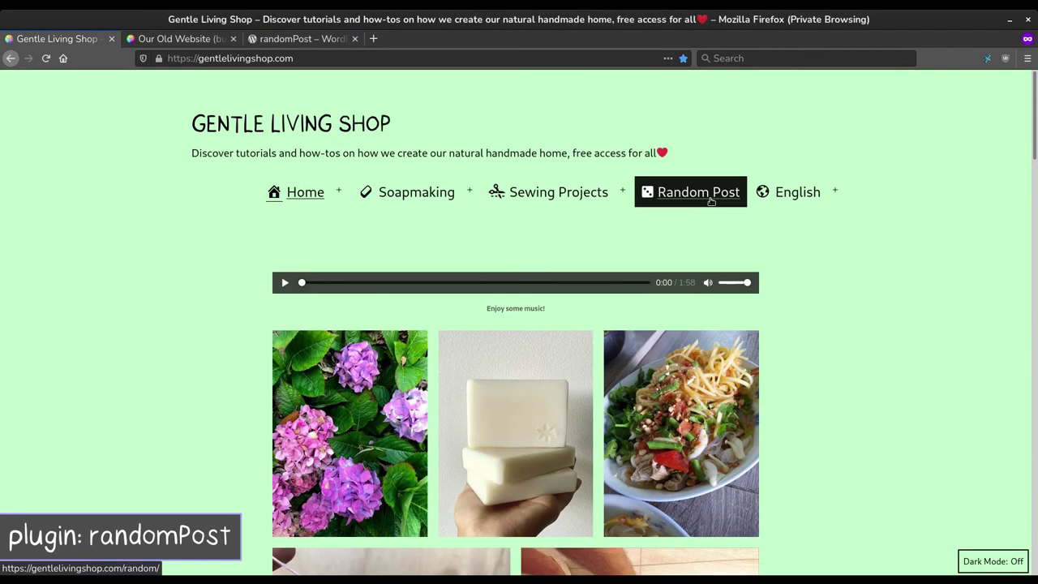
pyautogui.click(710, 201)
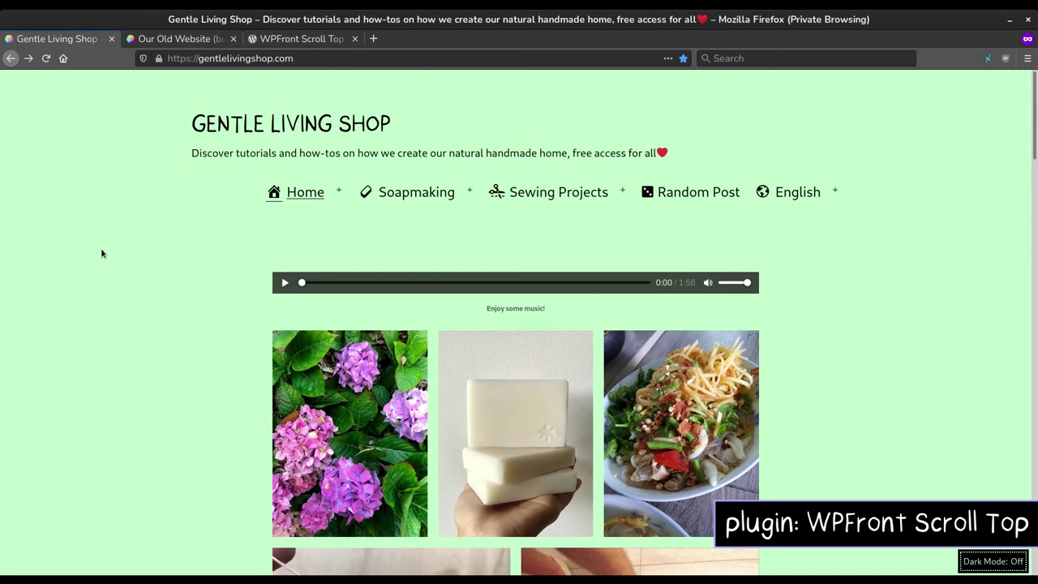
# Scroll the shop homepage and try its existing back-to-top button.
pyautogui.scroll(-15, 102, 254)
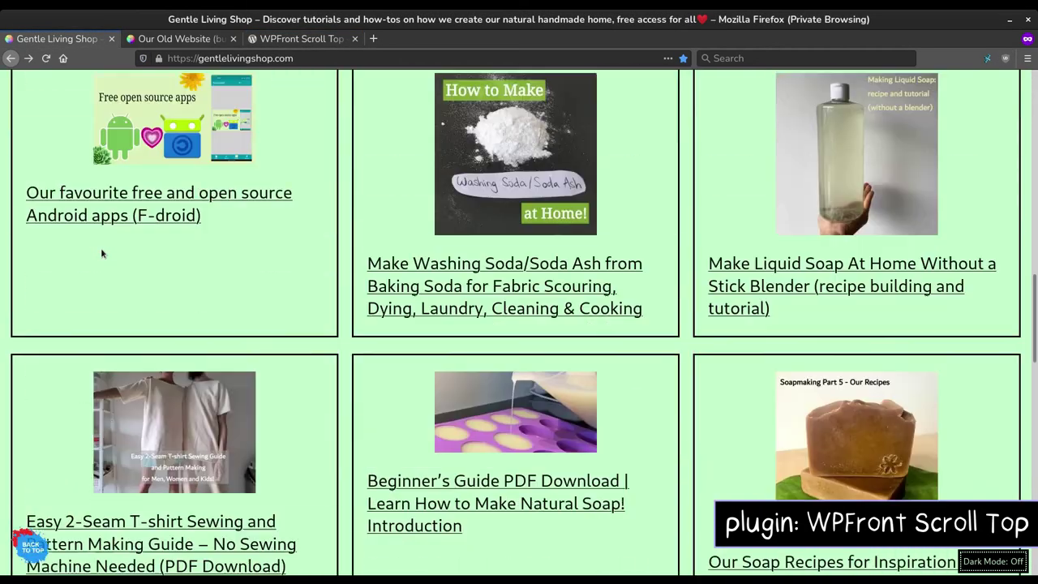
pyautogui.scroll(-10, 101, 248)
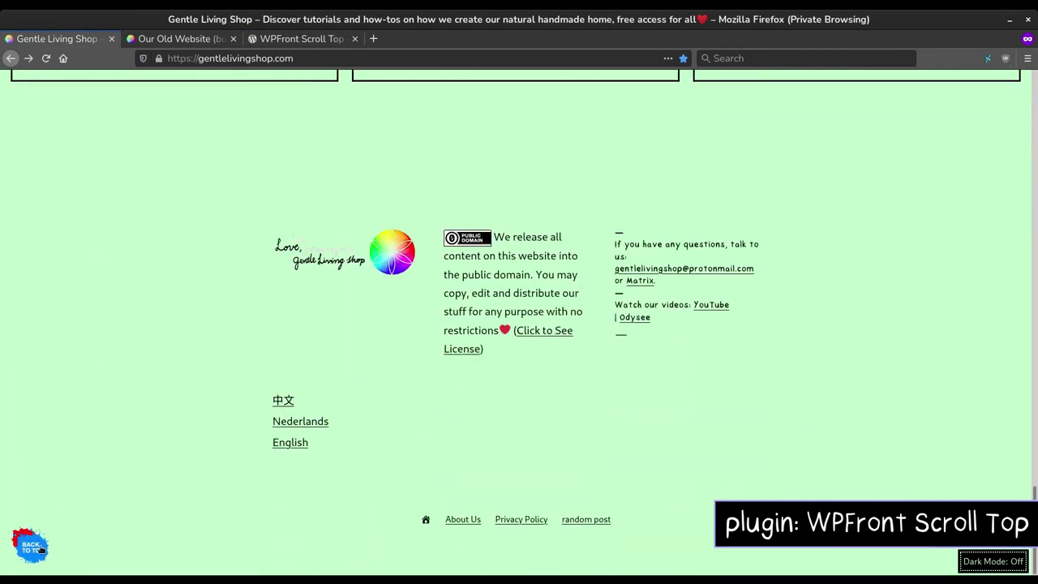
pyautogui.click(39, 550)
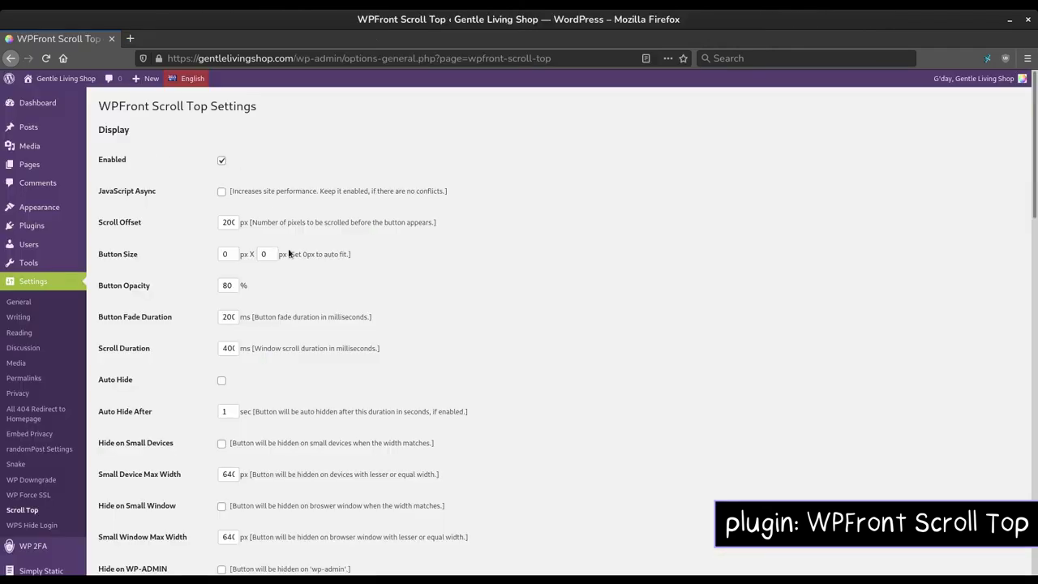
# Choose the hand image under Image Button in Scroll Top settings and save.
pyautogui.scroll(-1, 289, 254)
pyautogui.scroll(-2, 274, 274)
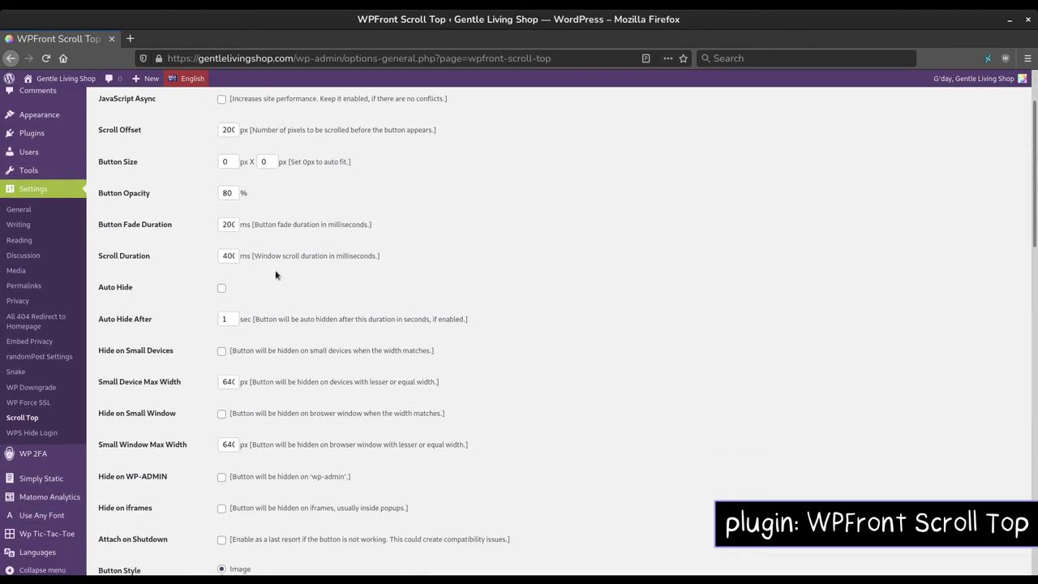
pyautogui.scroll(-2, 268, 277)
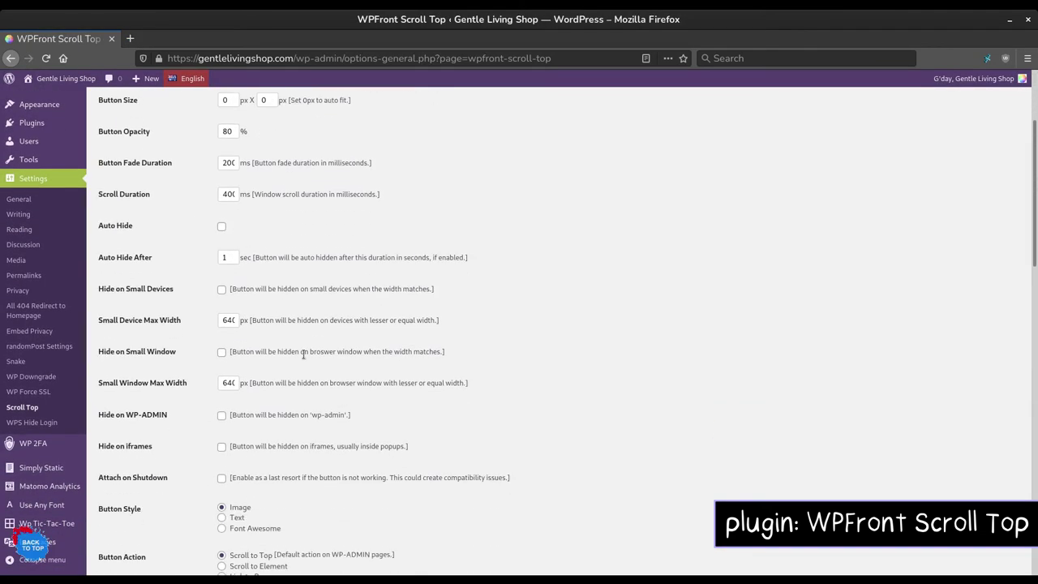
pyautogui.scroll(-10, 304, 354)
pyautogui.click(579, 316)
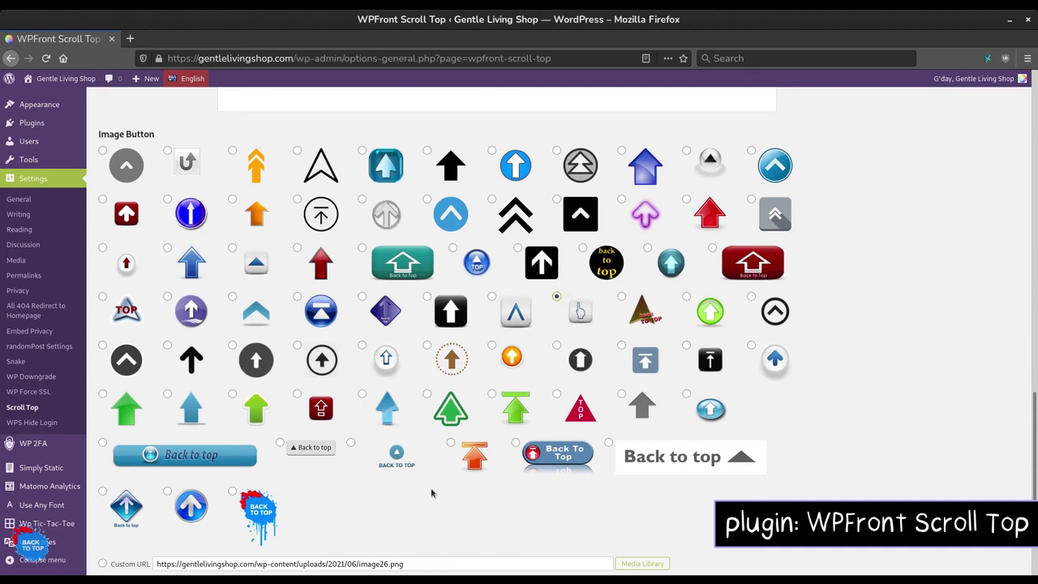
pyautogui.scroll(-4, 431, 493)
pyautogui.click(117, 519)
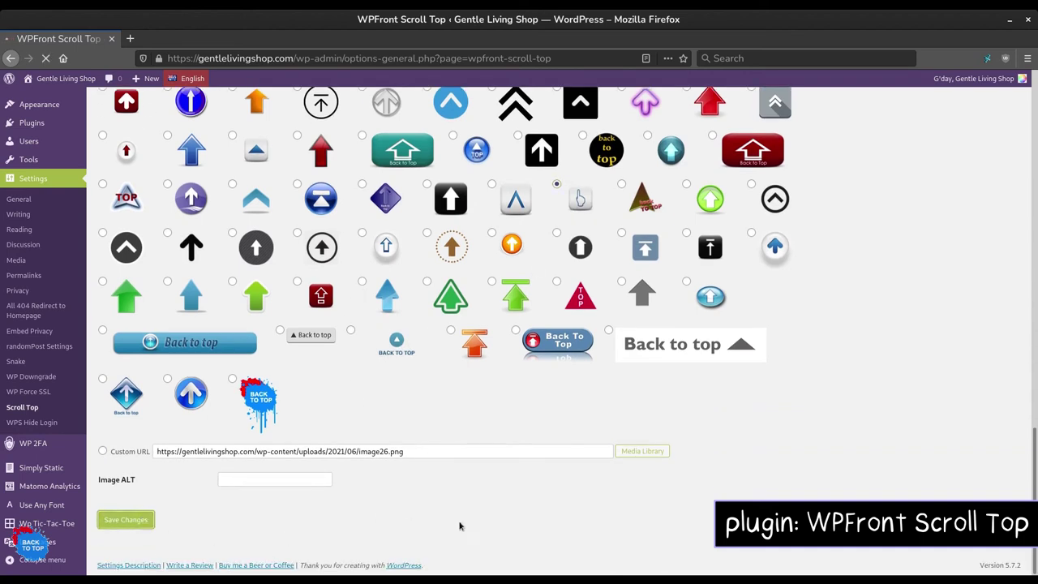
# Test the new hand back-to-top button on the shop homepage.
pyautogui.hotkey('alt', 'Tab')
pyautogui.scroll(-10, 205, 253)
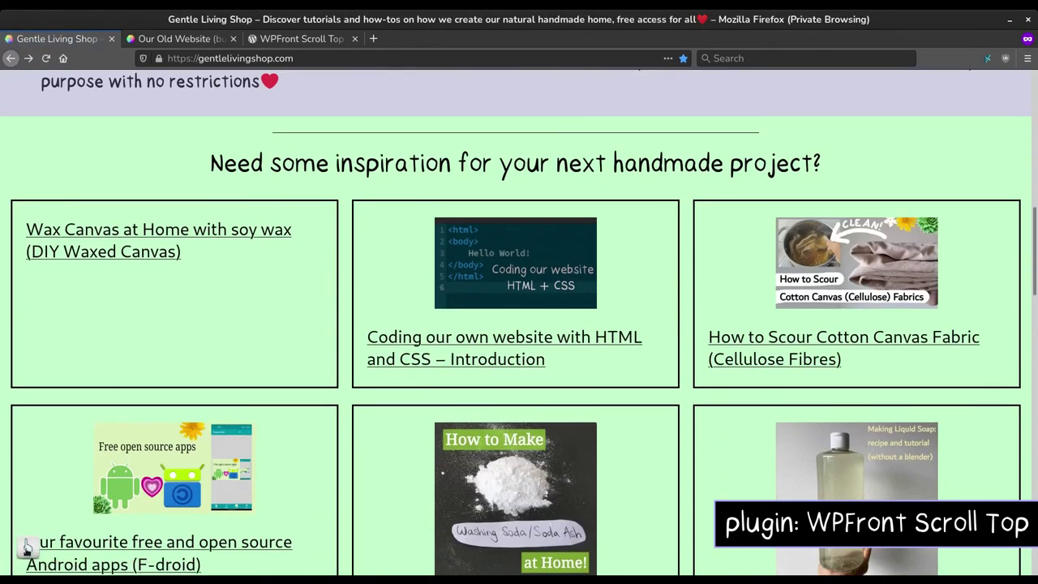
pyautogui.click(27, 548)
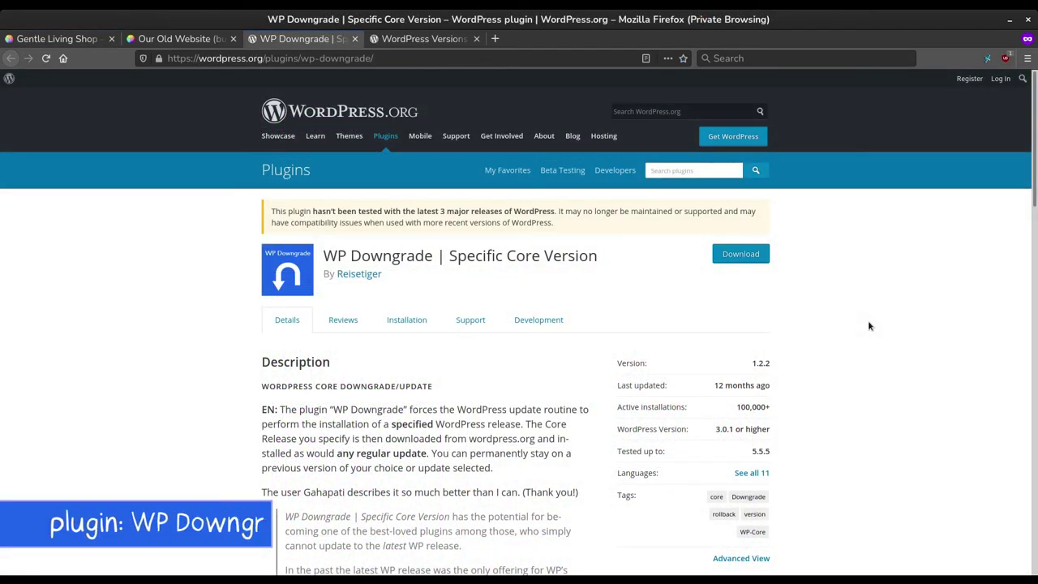
# Scroll through the WordPress Versions release tables down to version 5.8 from July 2021.
pyautogui.scroll(-3, 868, 325)
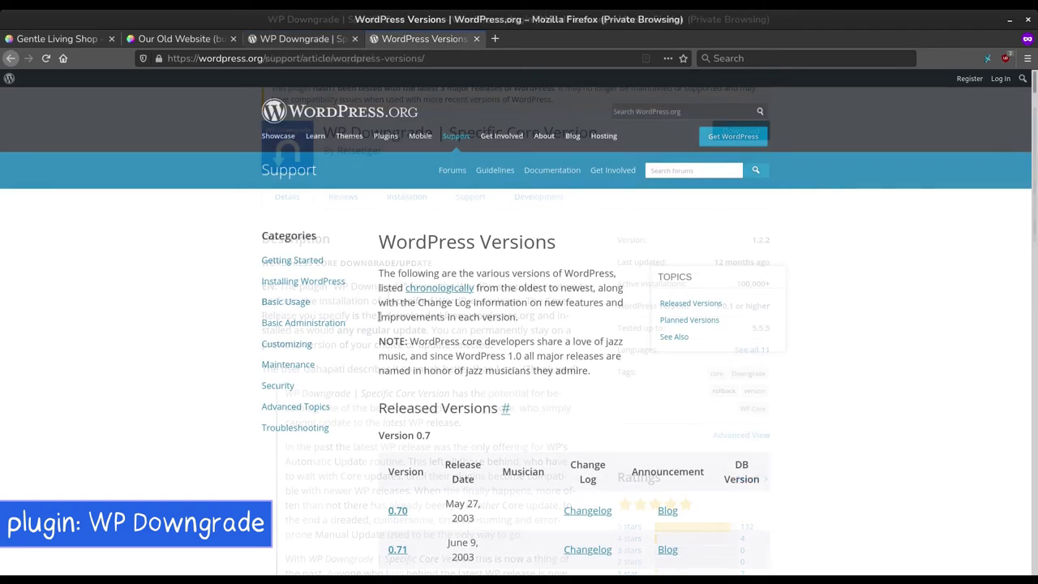
pyautogui.scroll(-5, 379, 320)
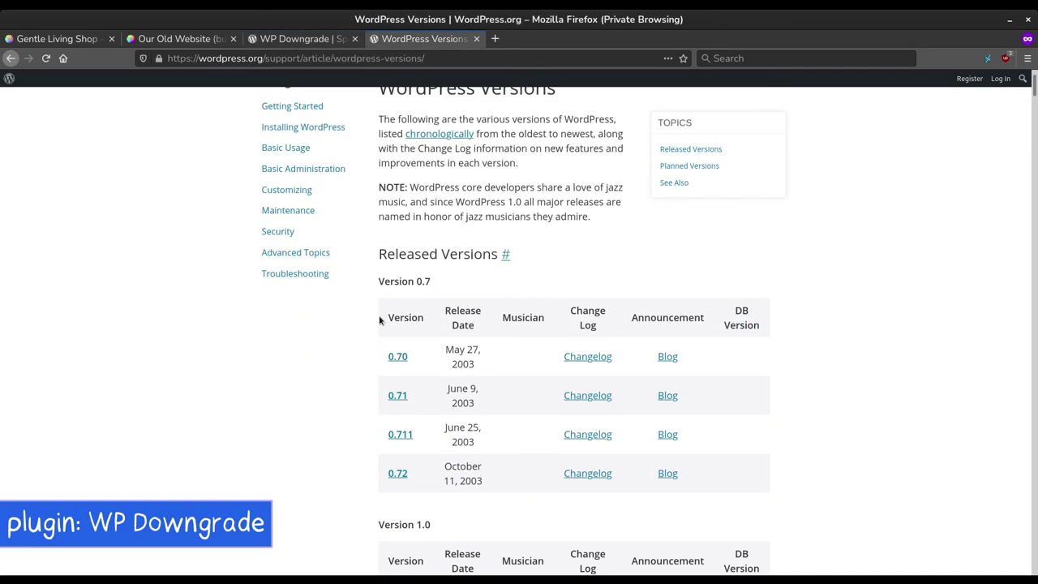
pyautogui.scroll(-20, 379, 320)
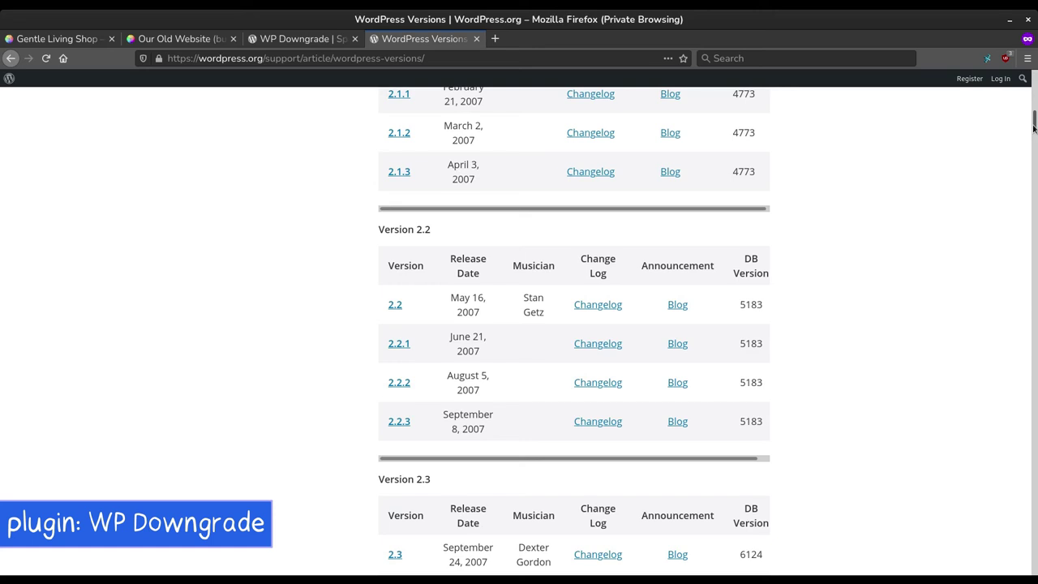
pyautogui.moveTo(1033, 128); pyautogui.dragTo(1034, 562)
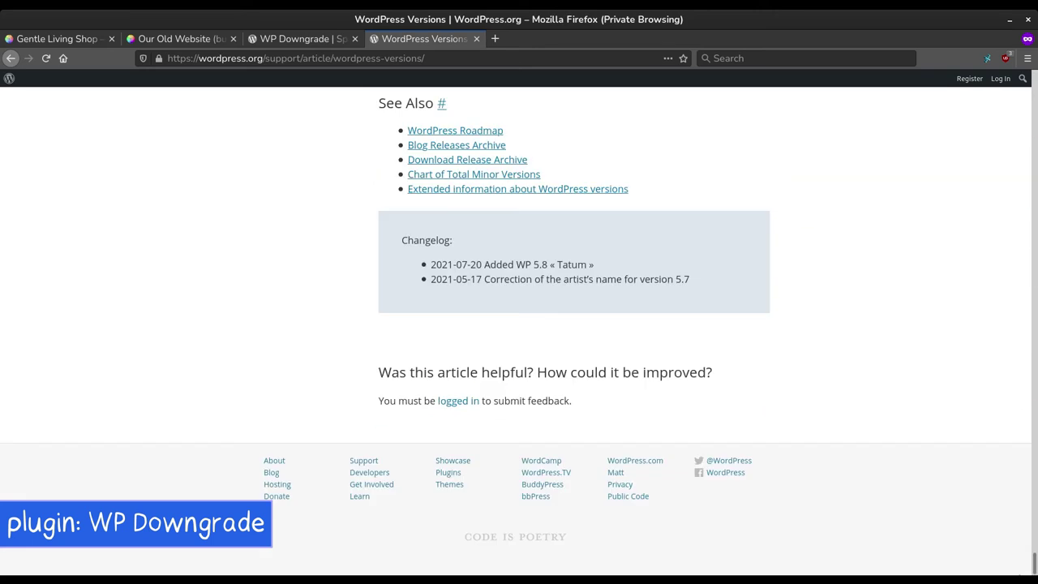
pyautogui.scroll(8, 961, 489)
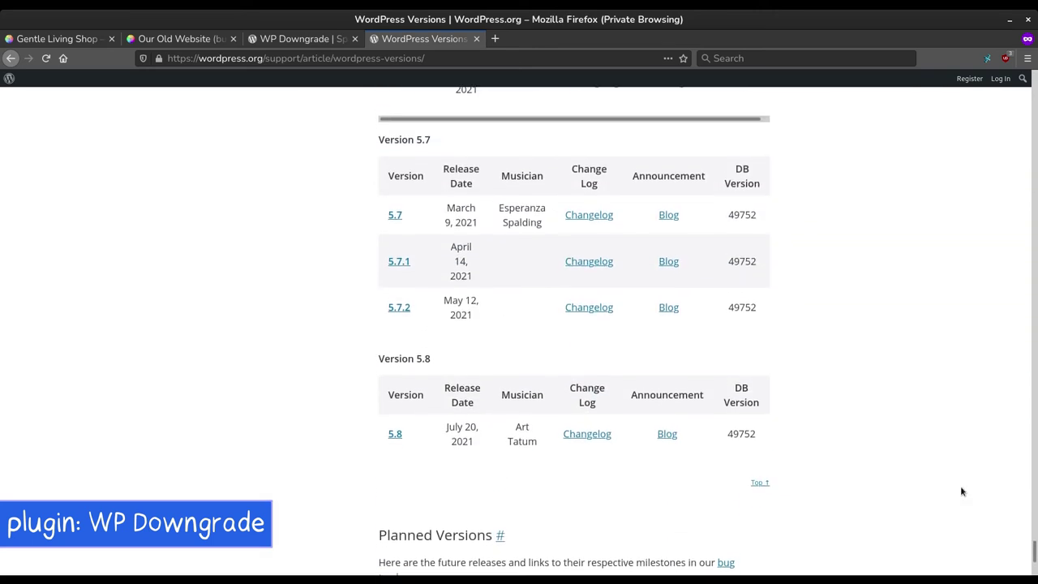
pyautogui.scroll(2, 961, 490)
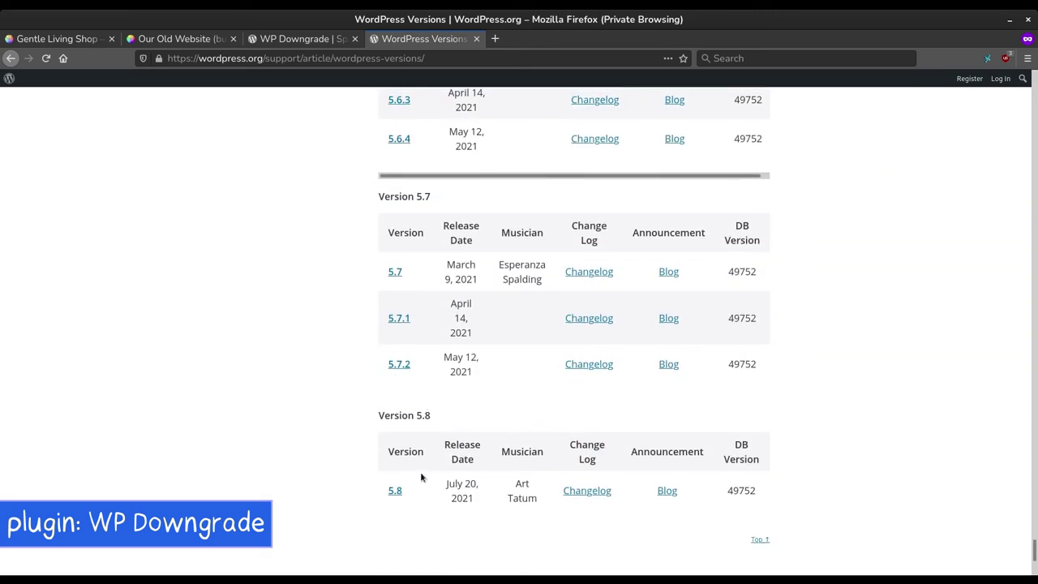
# Save 4.9.8 as WP Downgrade's target version, then load the WordPress Updates page in a new tab.
pyautogui.hotkey('alt', 'Tab')
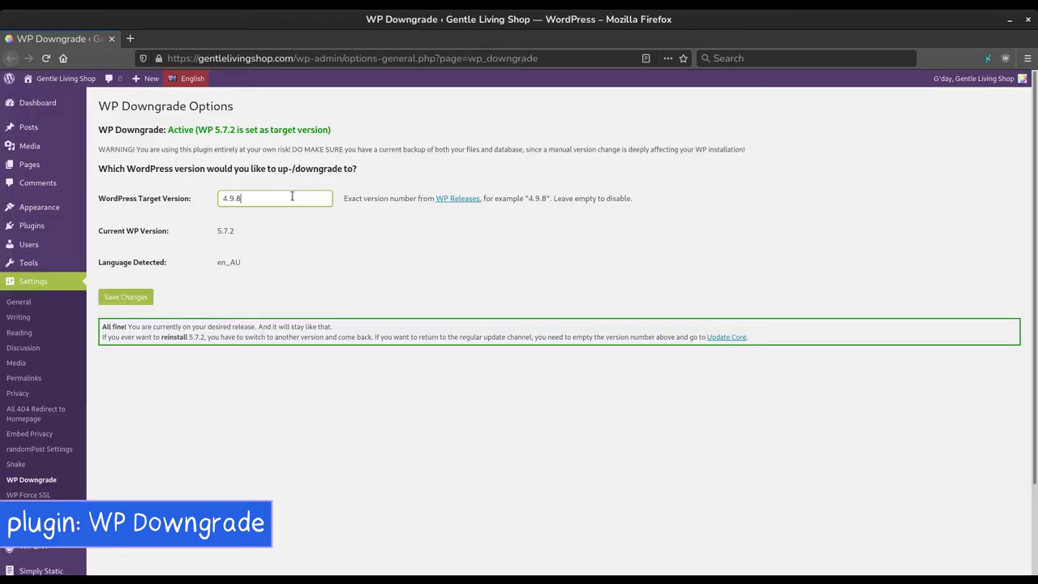
pyautogui.click(148, 296)
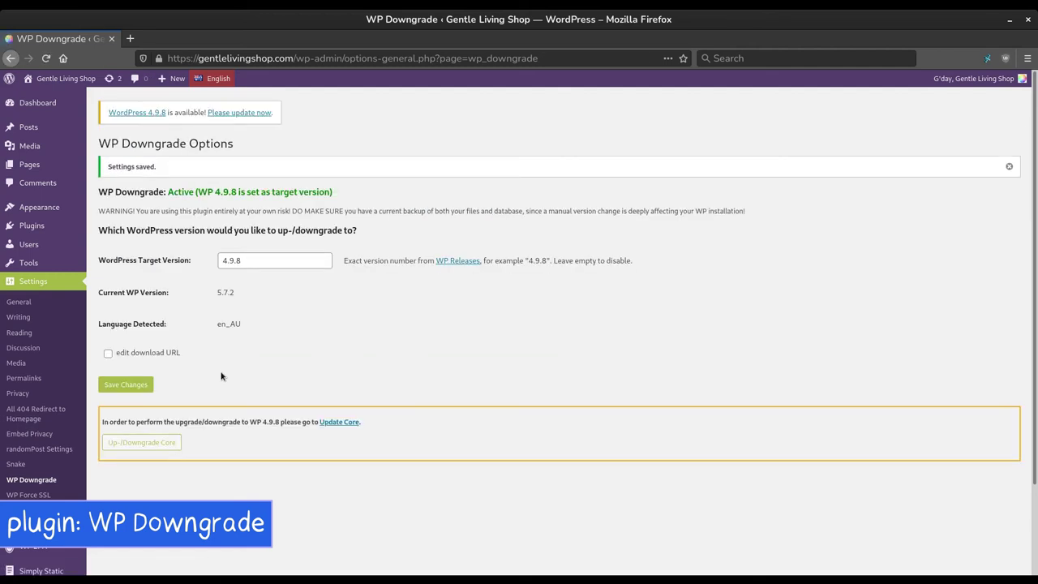
pyautogui.moveTo(75, 102)
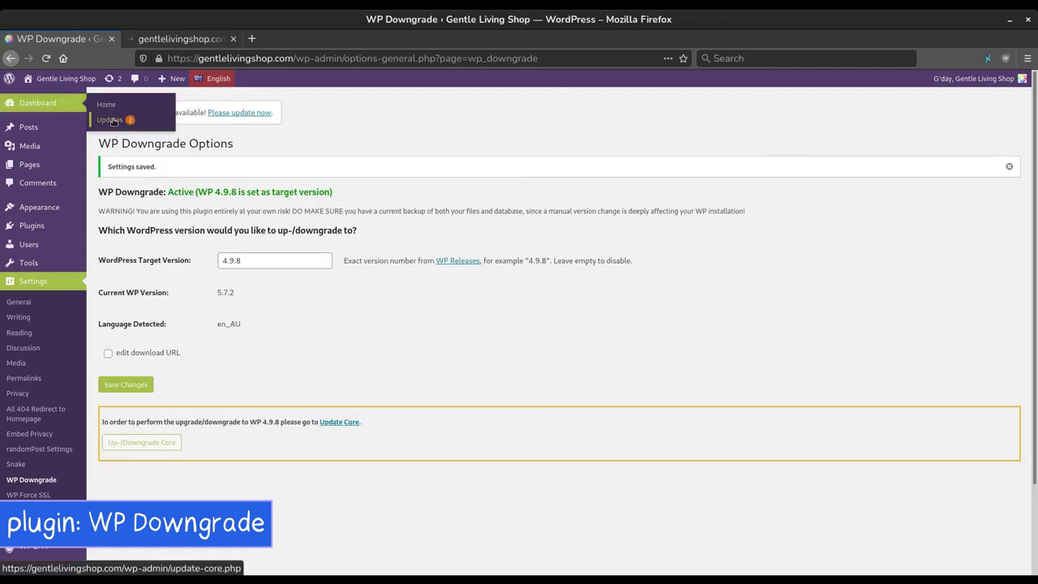
pyautogui.click(178, 46)
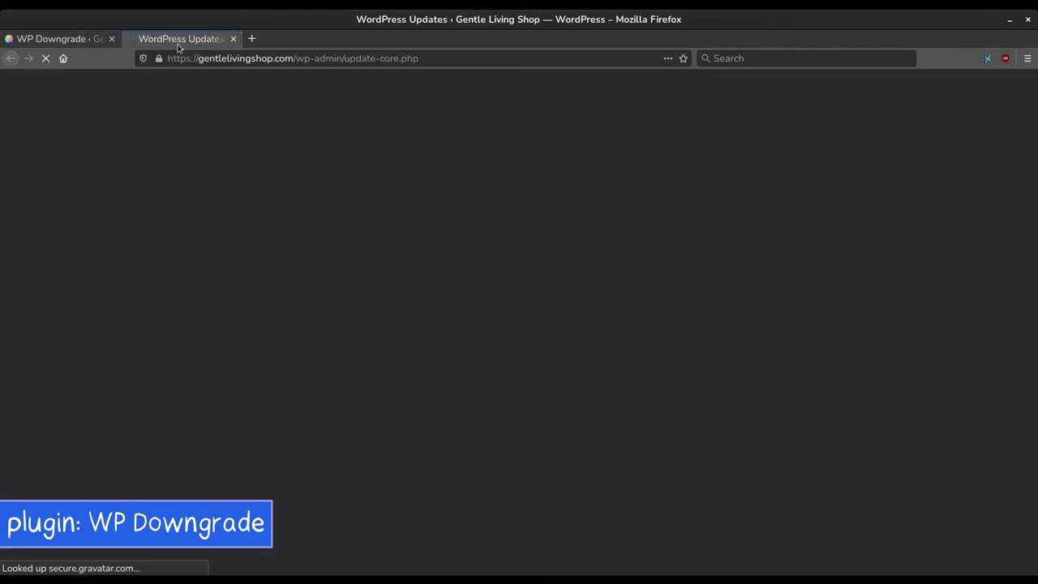